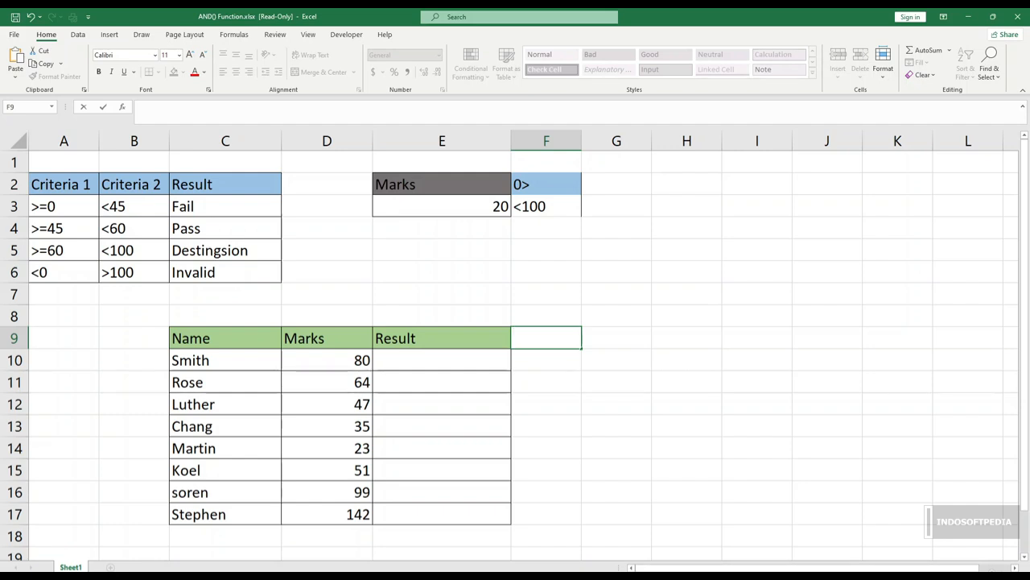
pyautogui.press('Return')
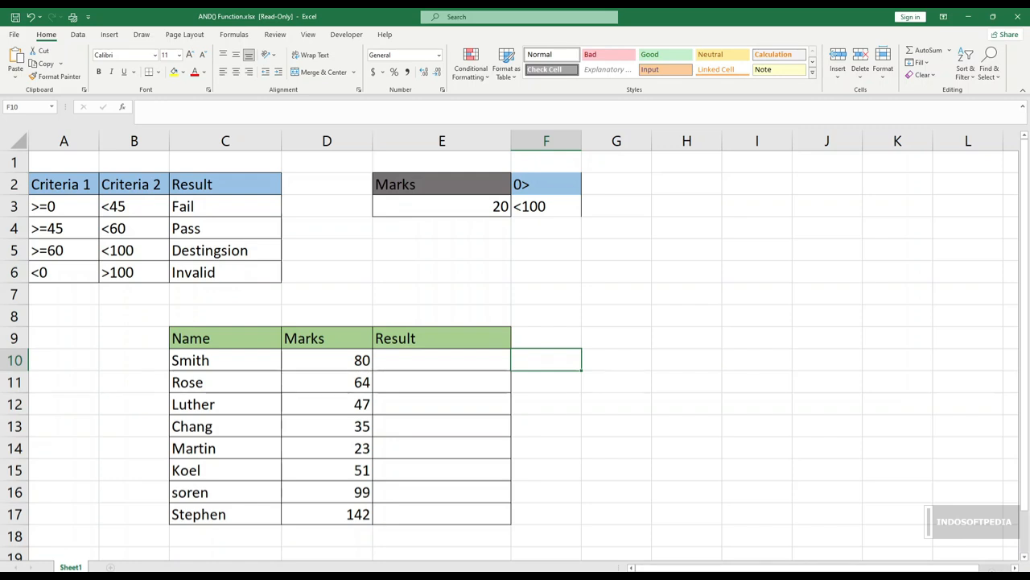
pyautogui.click(442, 207)
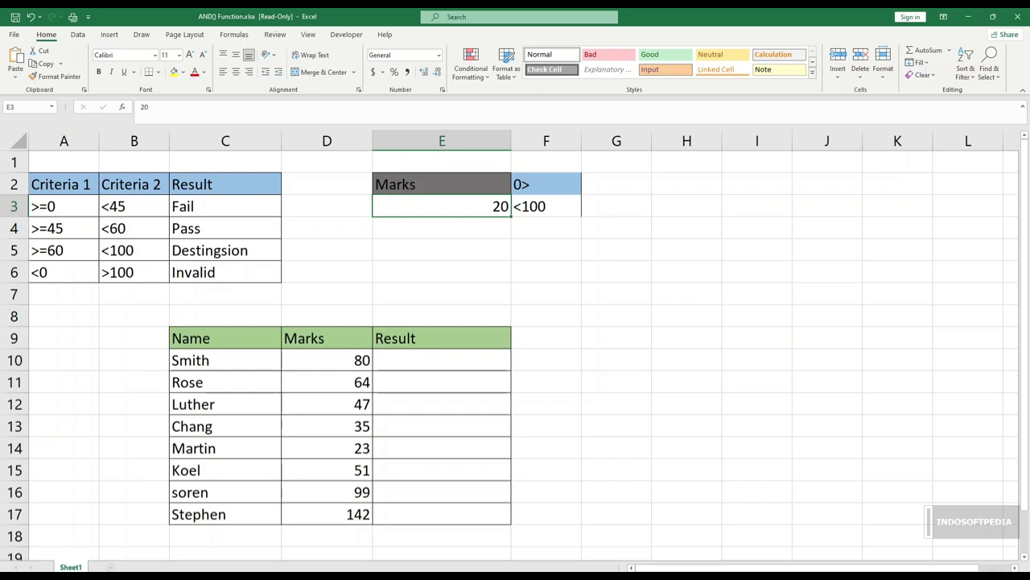
pyautogui.click(546, 184)
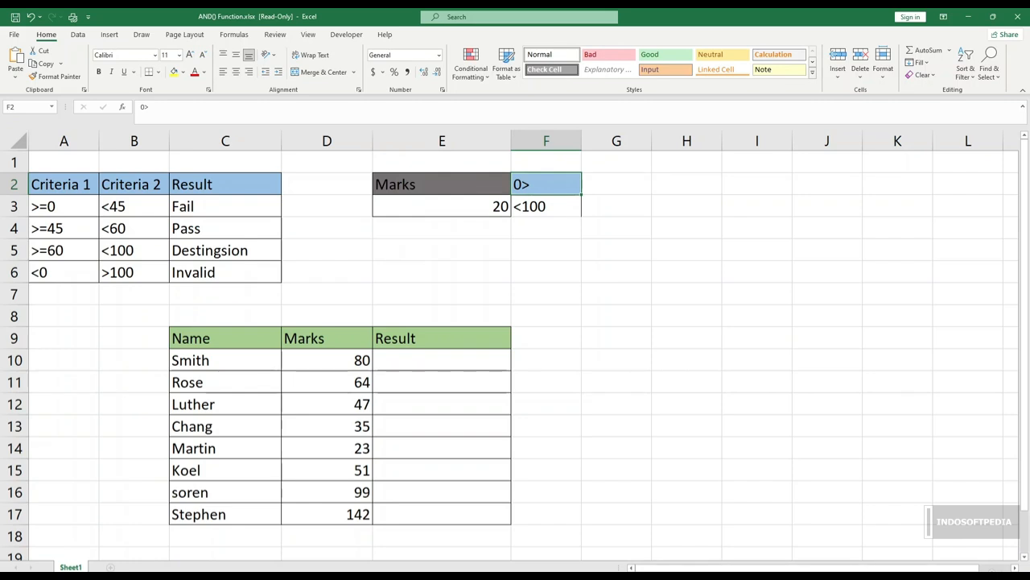
# Step: Enter the formula =AND(E3>0) in cell F4 to test whether the marks exceed 0
pyautogui.click(546, 228)
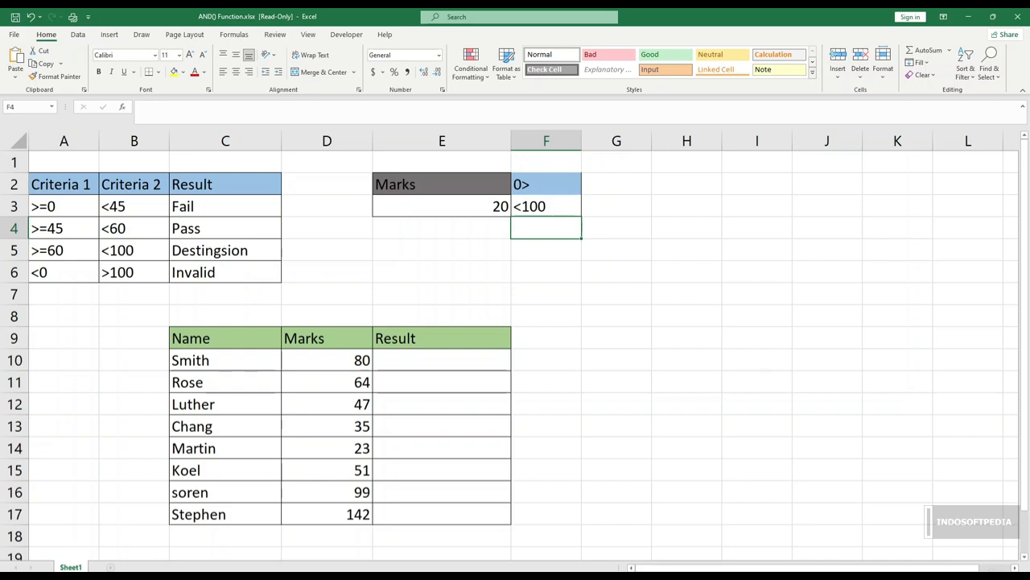
pyautogui.write('=')
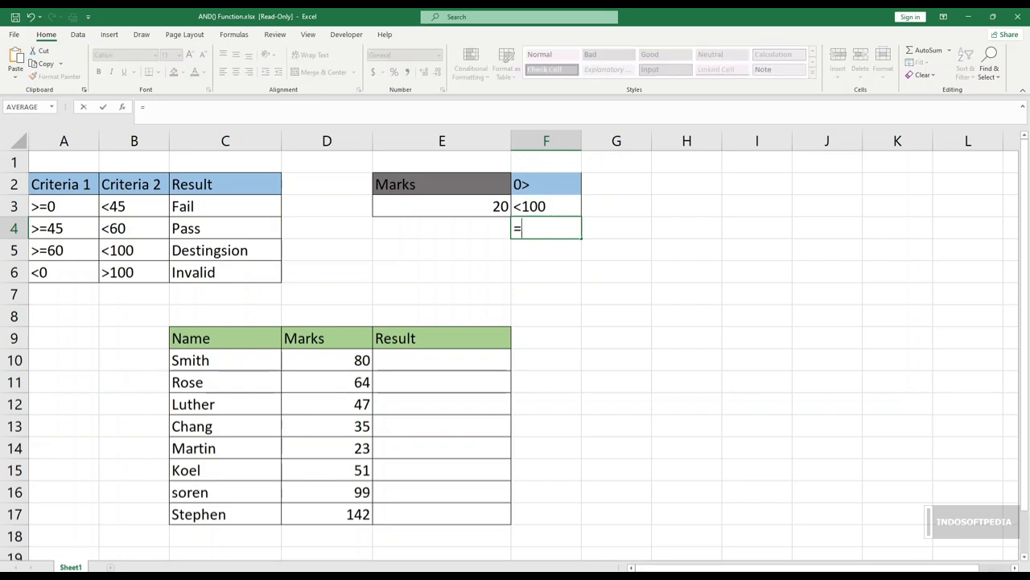
pyautogui.write('and')
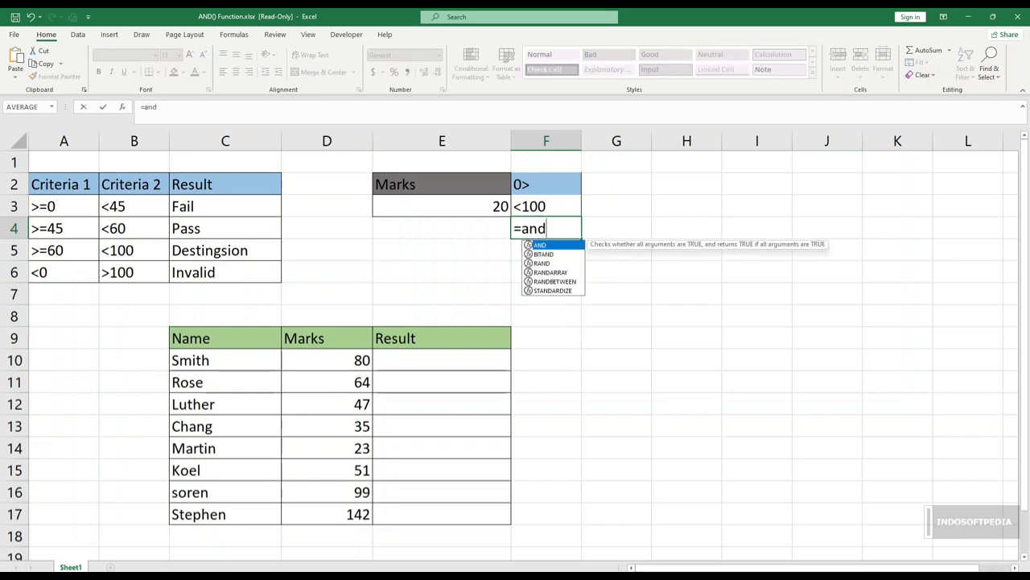
pyautogui.press('Tab')
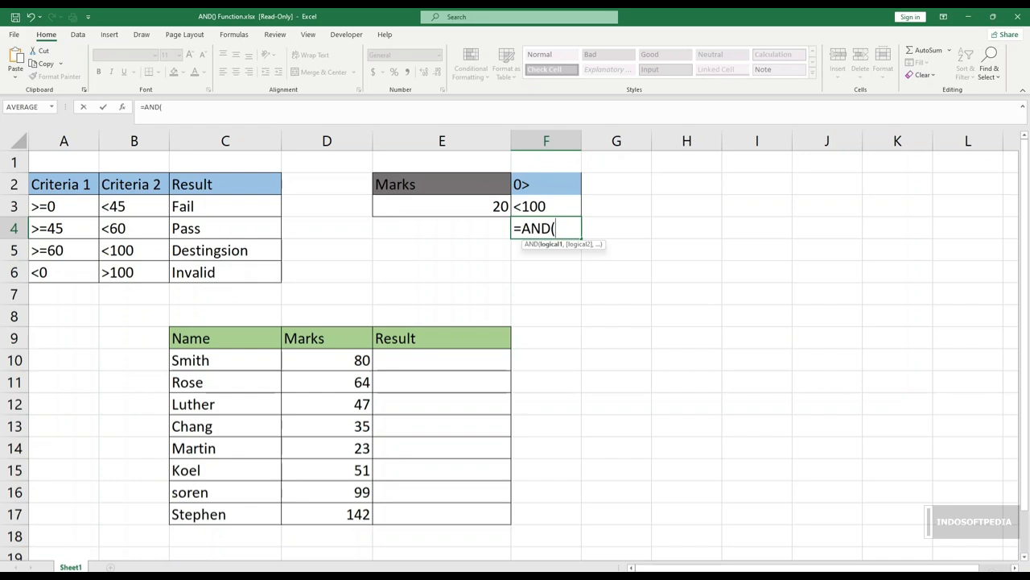
pyautogui.click(441, 206)
pyautogui.write('>')
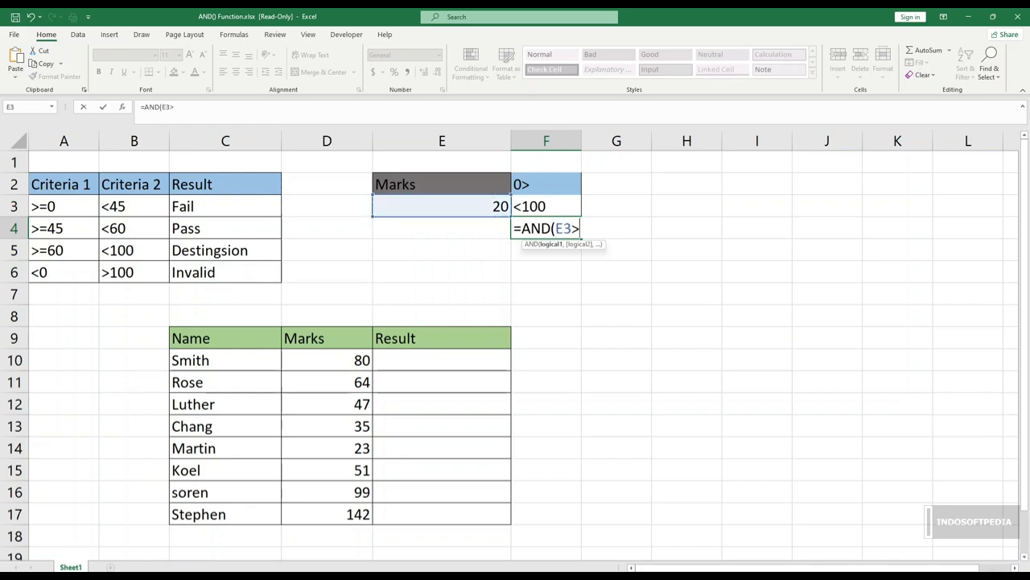
pyautogui.write('0)')
pyautogui.press('Return')
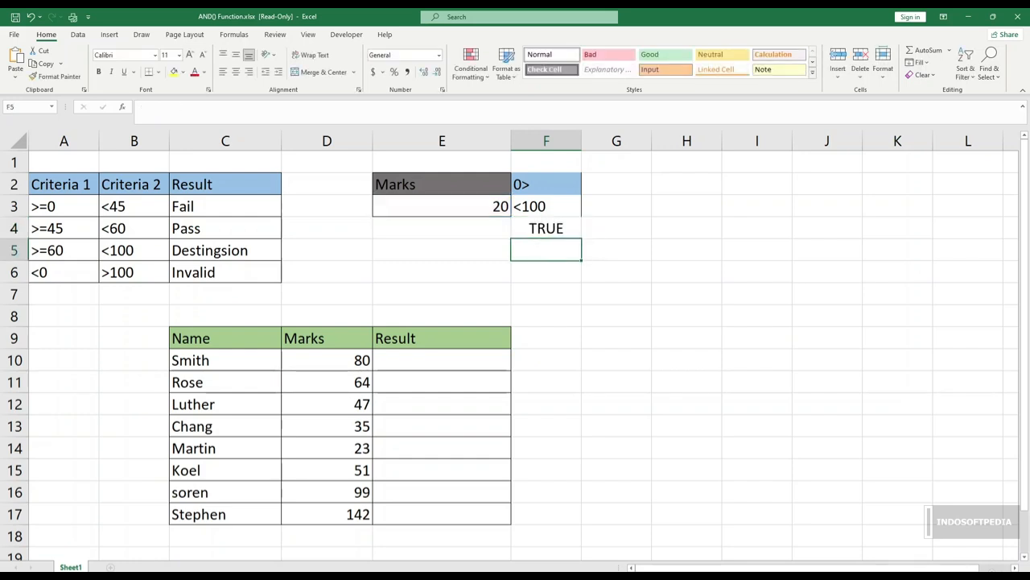
# Step: Enter the formula =AND(E3<100) in cell F5 to test whether the marks are below 100
pyautogui.write('=an')
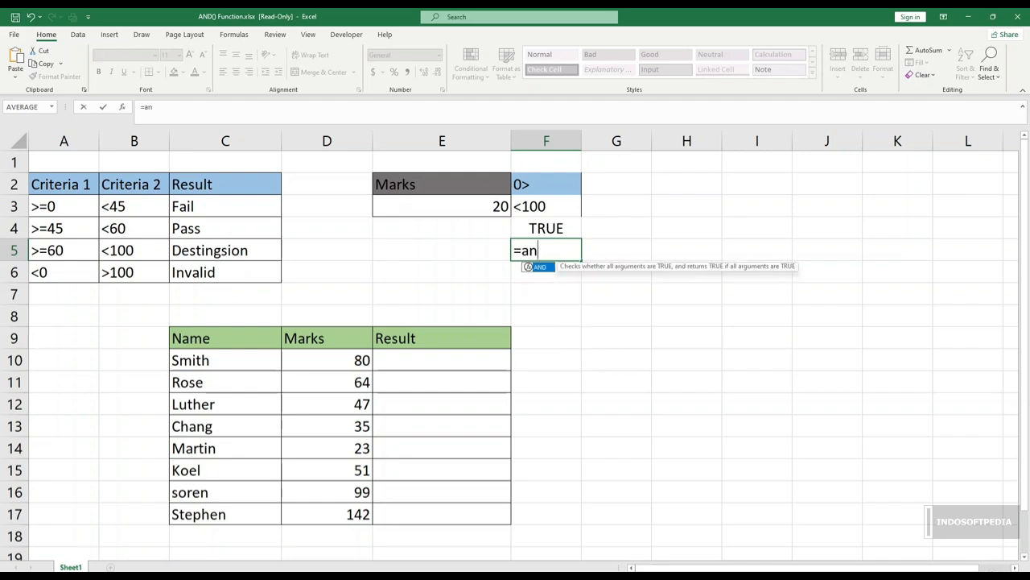
pyautogui.write('d(')
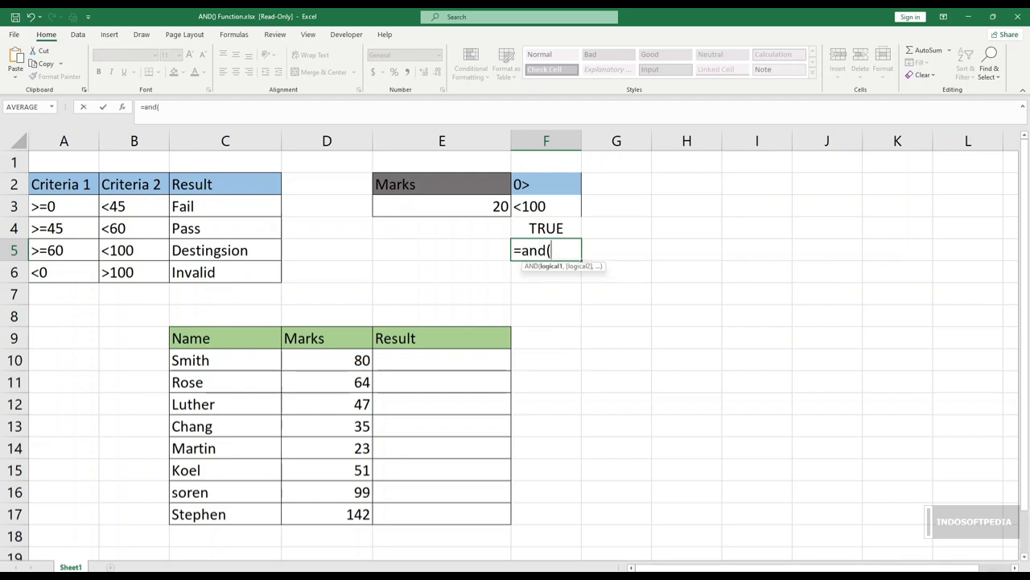
pyautogui.click(442, 207)
pyautogui.write('<')
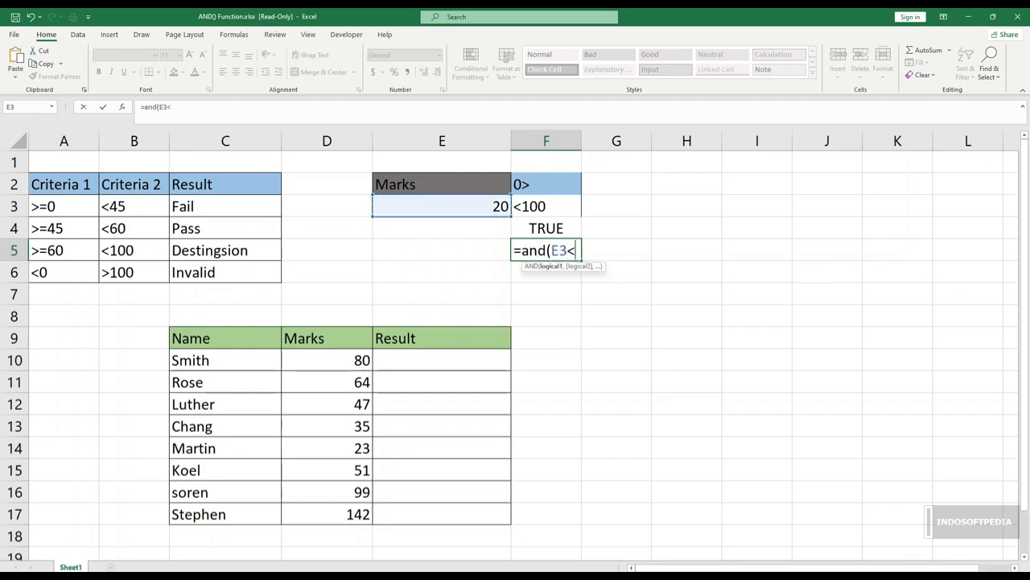
pyautogui.write('100)')
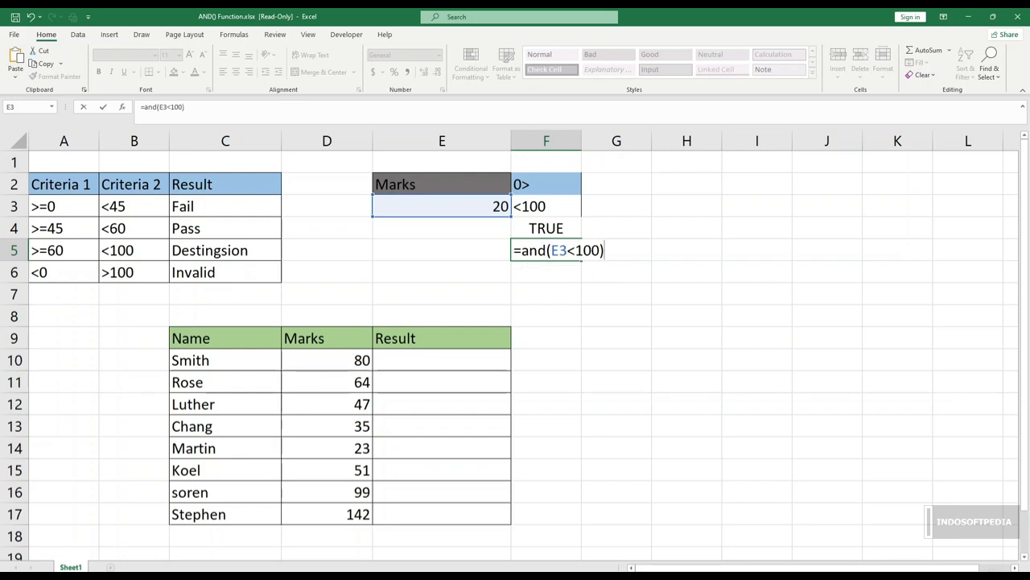
pyautogui.press('Return')
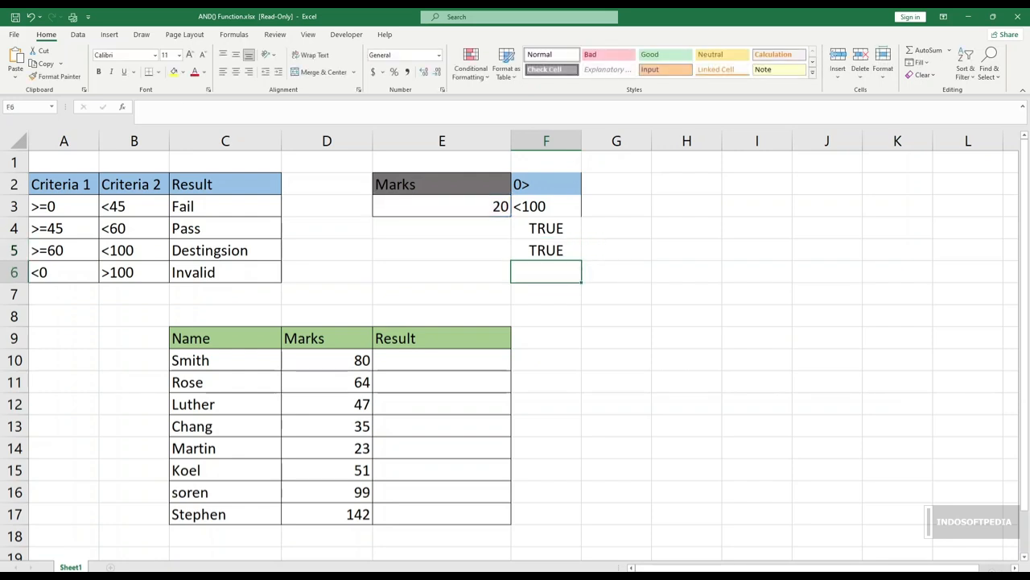
# Step: Set the marks value in cell E3 to 101 and check the AND test in F5
pyautogui.press('Up')
pyautogui.press('Up')
pyautogui.press('Up')
pyautogui.press('Left')
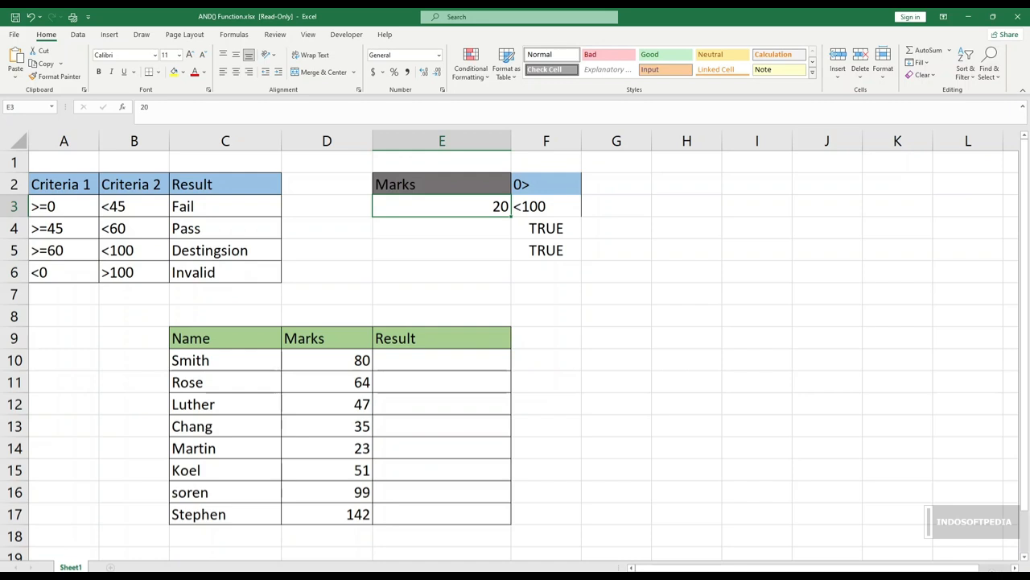
pyautogui.write('101')
pyautogui.press('Return')
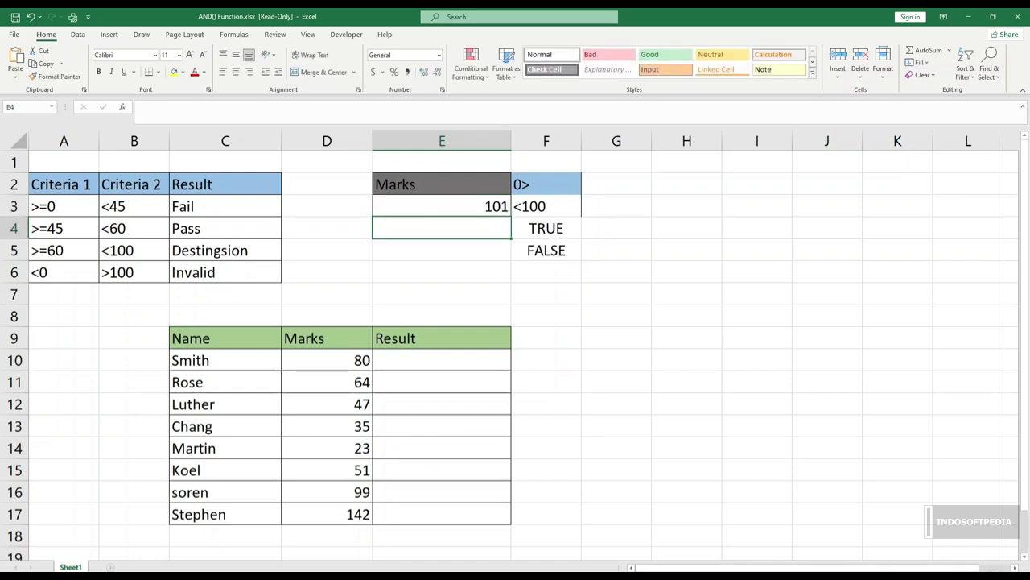
pyautogui.click(546, 250)
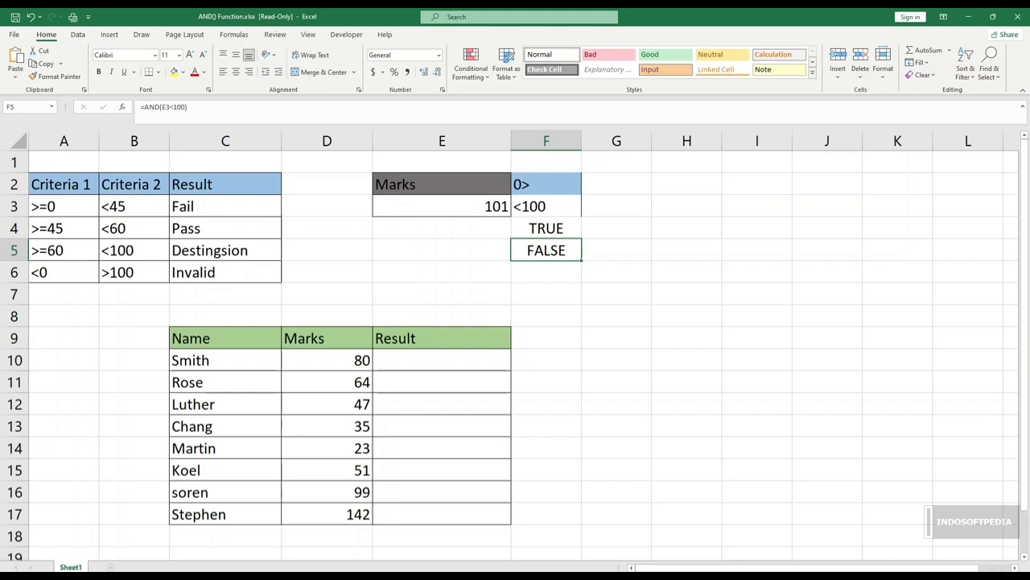
pyautogui.click(547, 294)
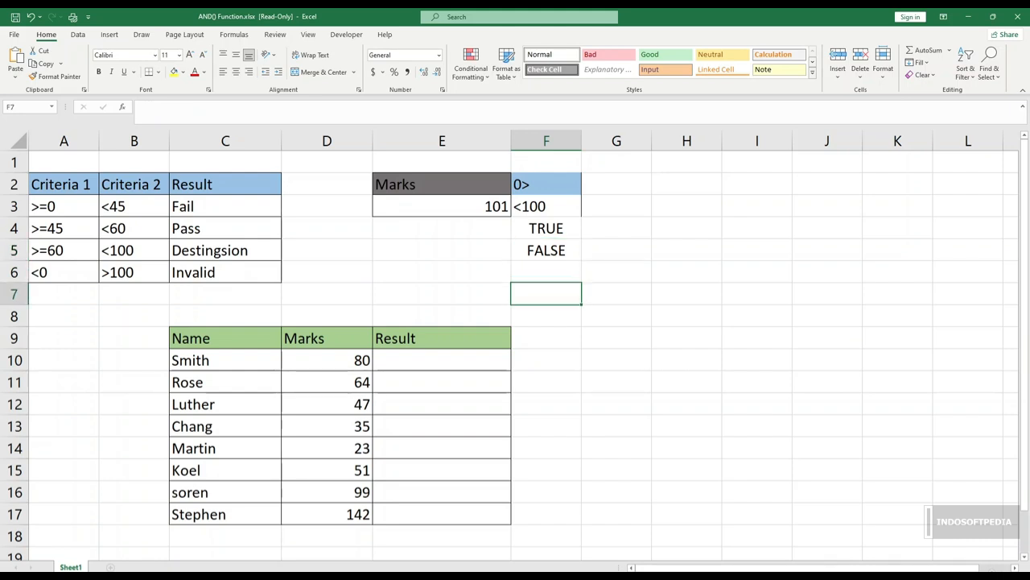
# Step: Examine the grading criteria in A2:C6 and the names and marks in C10:D17 that feed the Result column
pyautogui.click(442, 360)
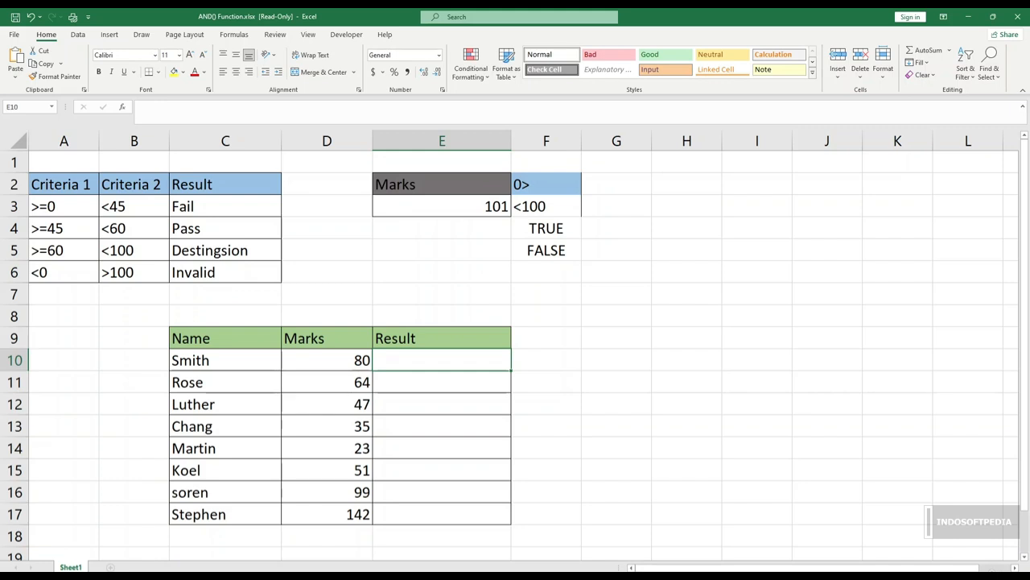
pyautogui.moveTo(48, 206); pyautogui.dragTo(222, 274)
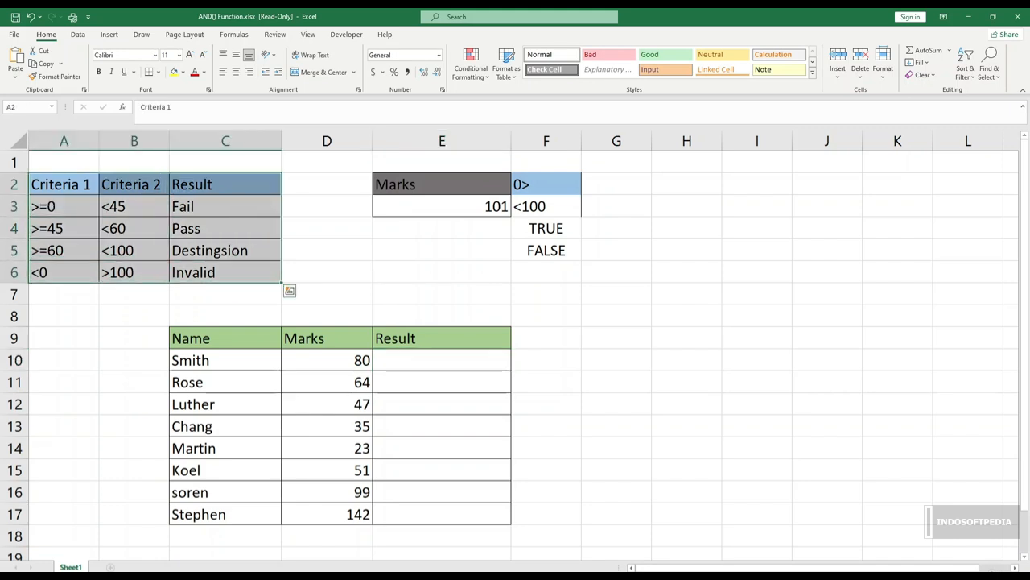
pyautogui.moveTo(121, 228); pyautogui.dragTo(218, 254)
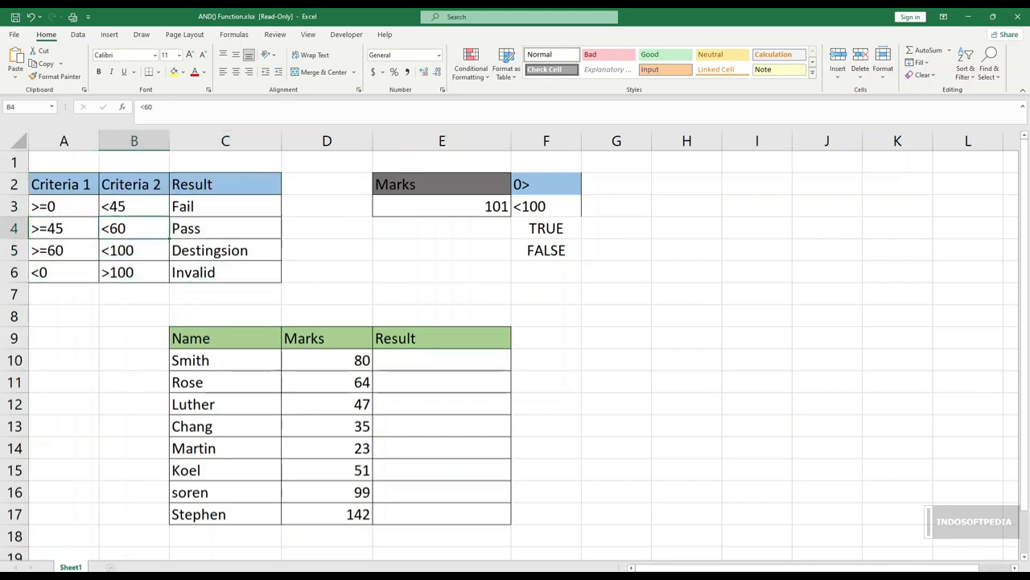
pyautogui.click(134, 185)
pyautogui.moveTo(225, 185); pyautogui.dragTo(226, 273)
pyautogui.moveTo(226, 359); pyautogui.dragTo(326, 513)
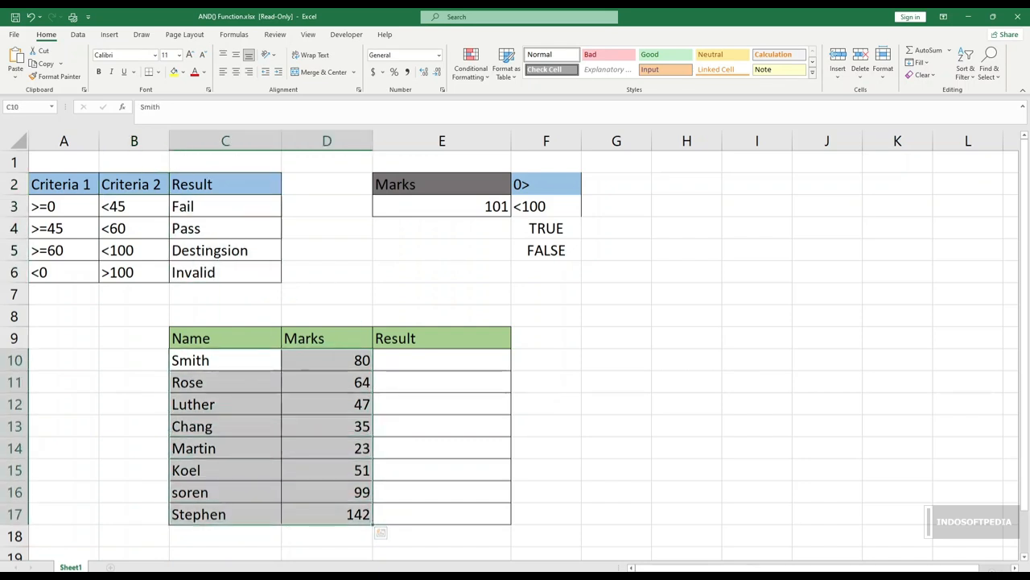
pyautogui.click(441, 360)
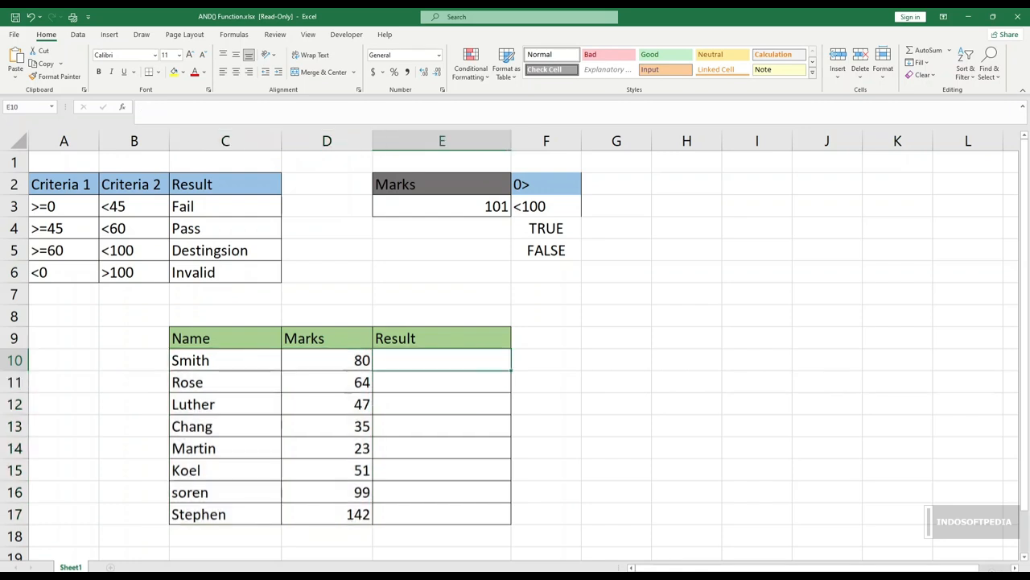
pyautogui.click(442, 382)
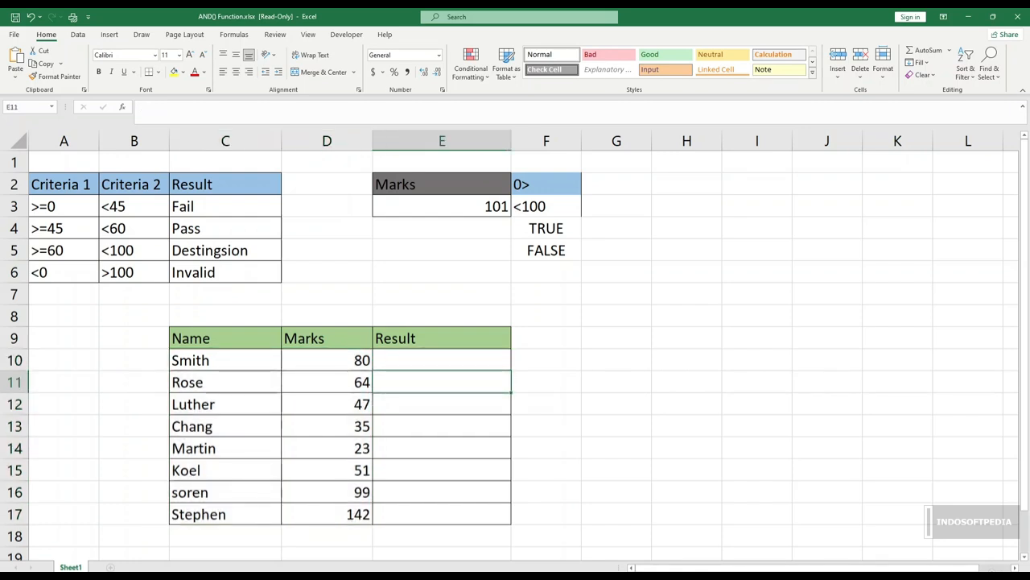
# Step: Start a formula in cell E10 with an IF function whose logical test is a nested AND function
pyautogui.click(442, 360)
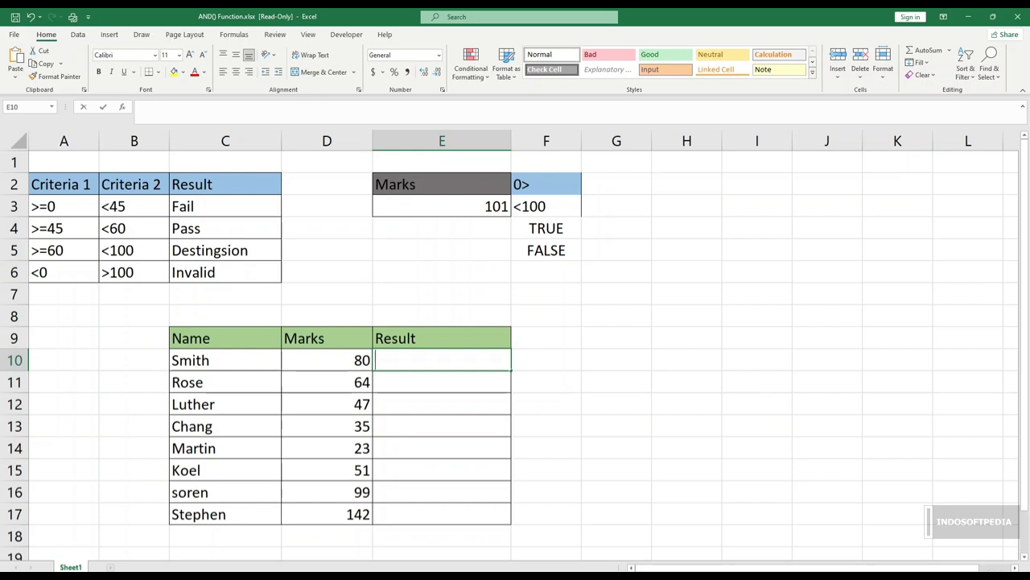
pyautogui.write('=if')
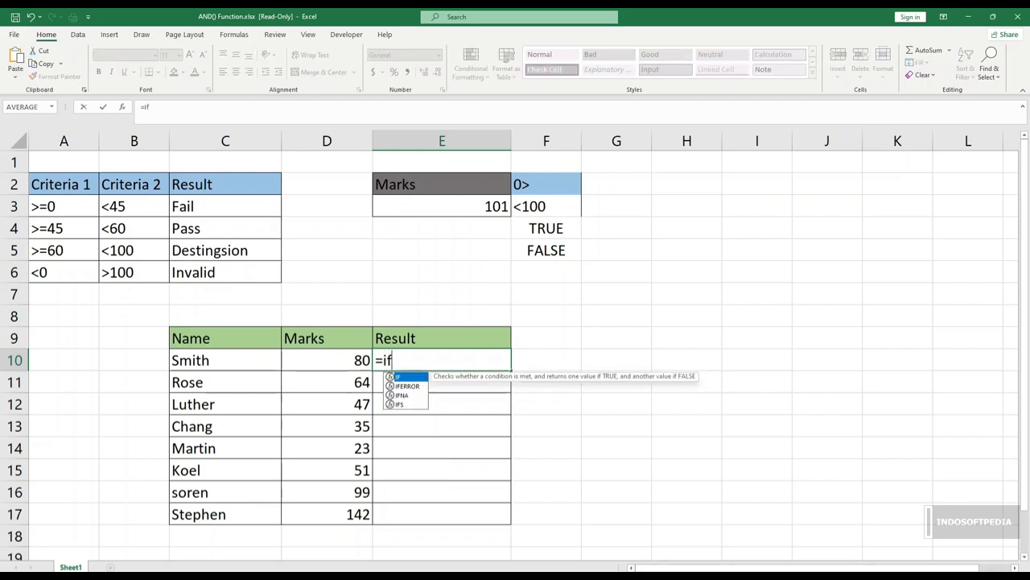
pyautogui.write('(an')
pyautogui.press('BackSpace')
pyautogui.press('BackSpace')
pyautogui.press('BackSpace')
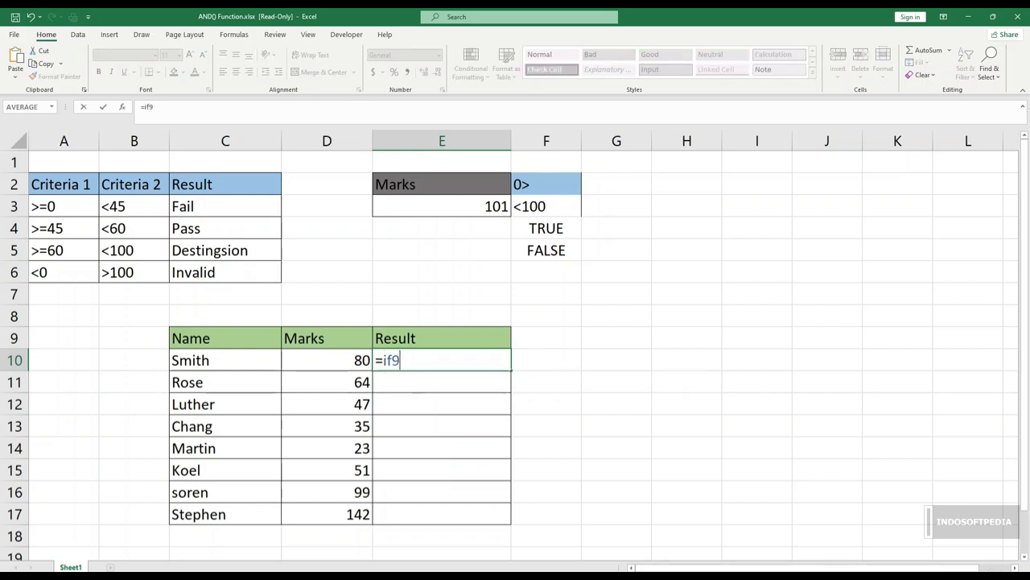
pyautogui.write('(and(')
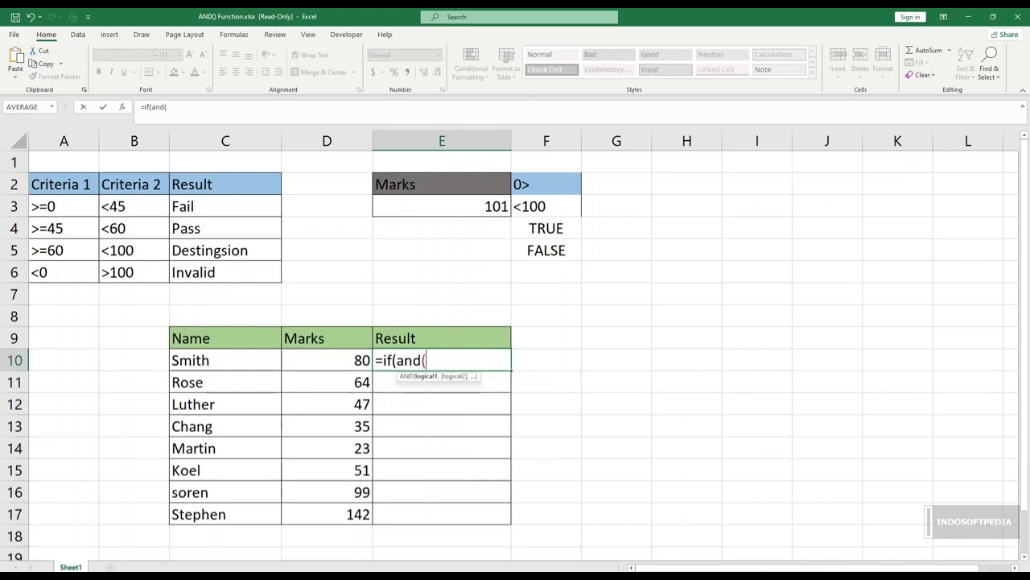
# Step: Complete the nested AND test in E10 with the conditions D10>=0 and D10<45
pyautogui.click(326, 360)
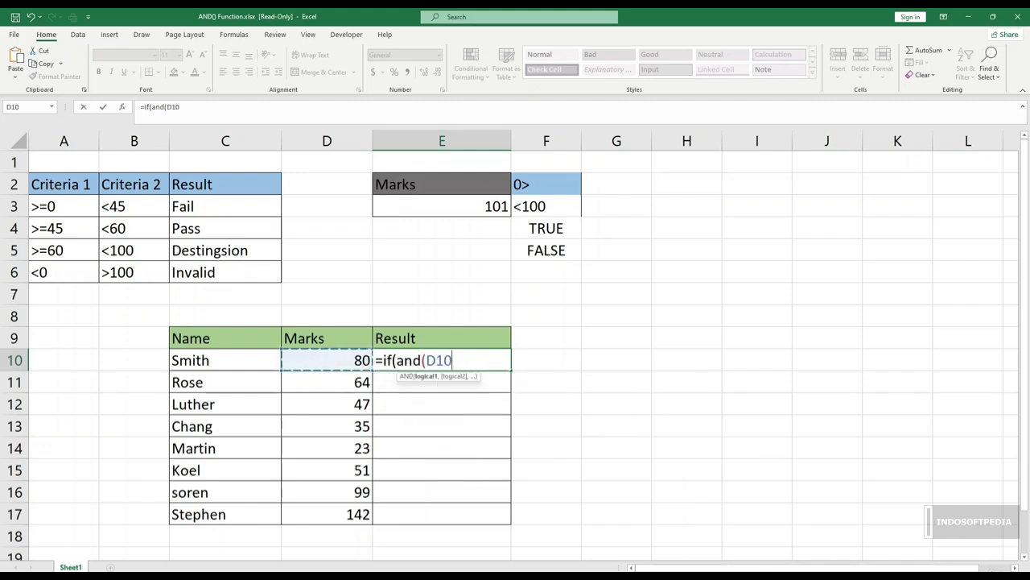
pyautogui.write('>=0,')
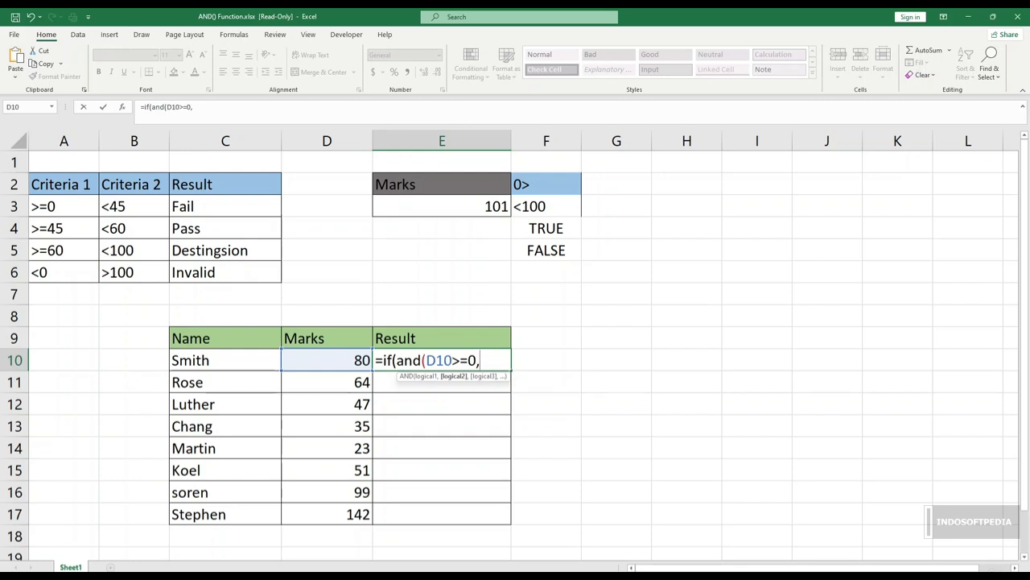
pyautogui.press('Left')
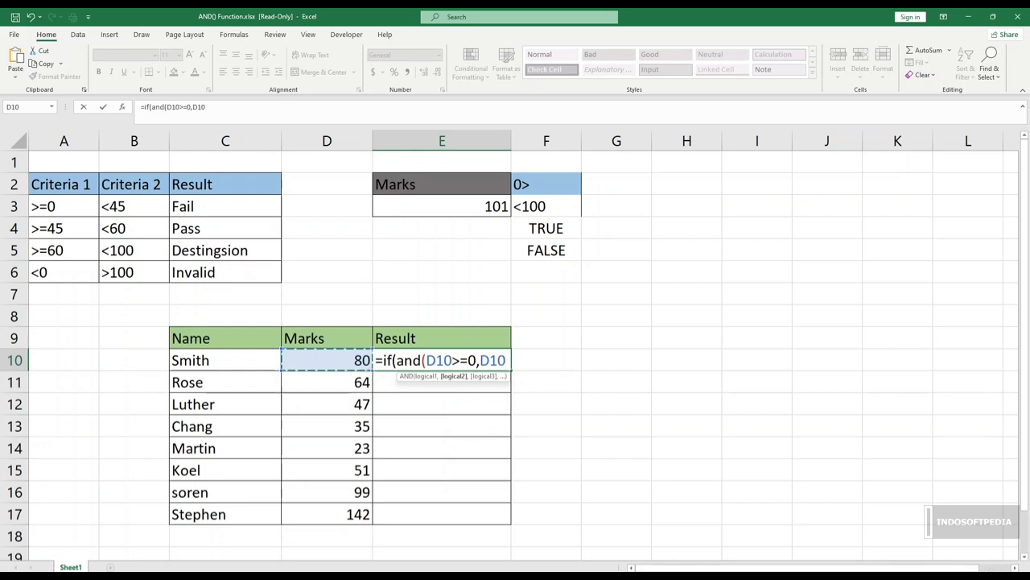
pyautogui.write('<45')
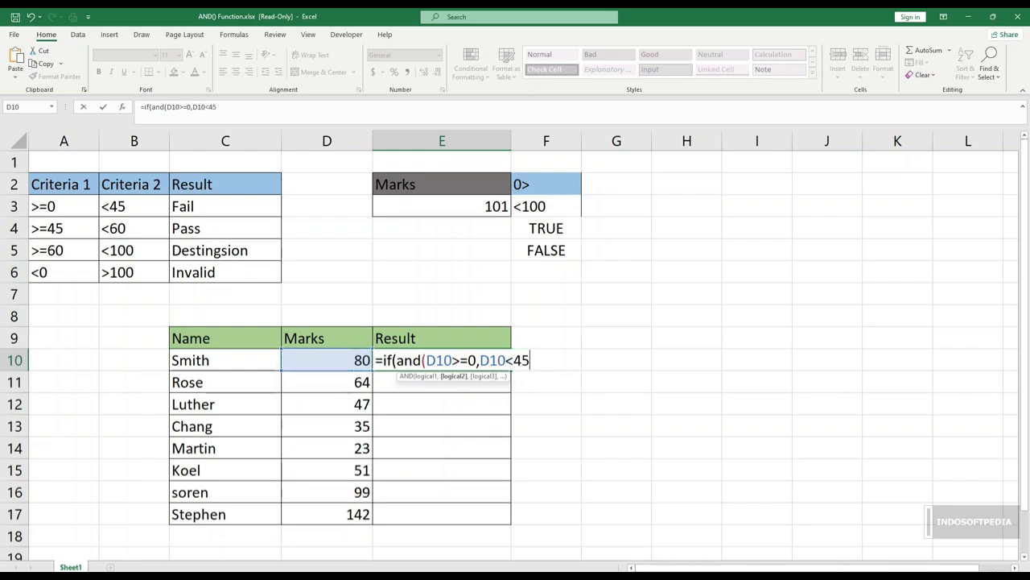
pyautogui.write(')')
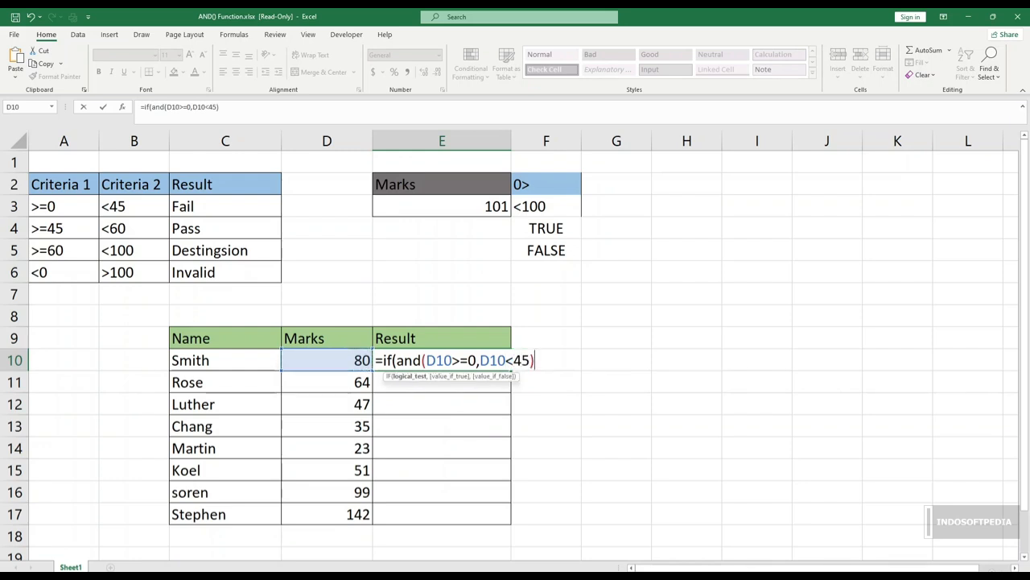
pyautogui.write(',"')
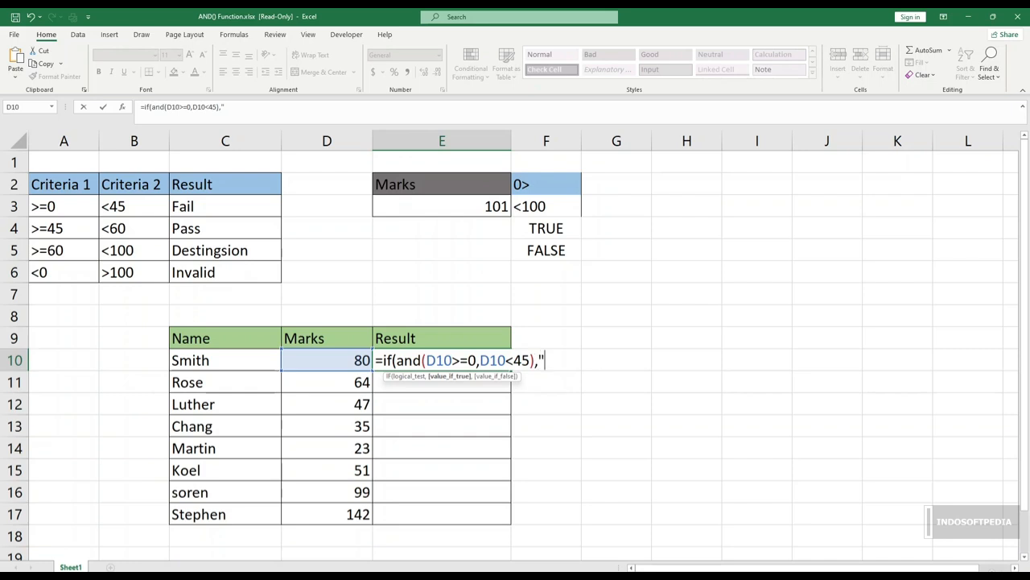
pyautogui.write('fail",if')
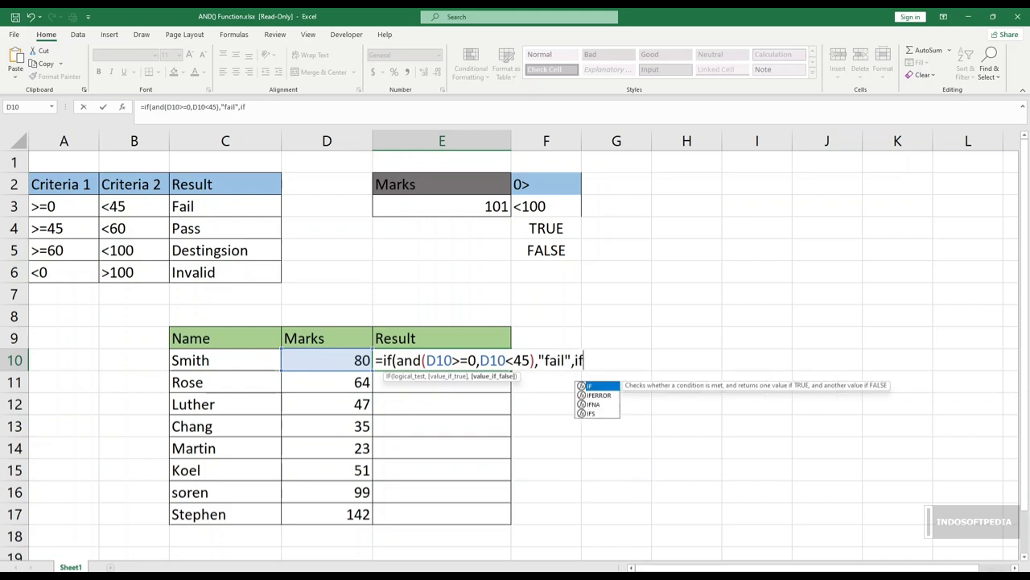
# Step: Return "fail" when the first test in E10 is true and nest a second IF with an AND function as the value if false
pyautogui.write('(an')
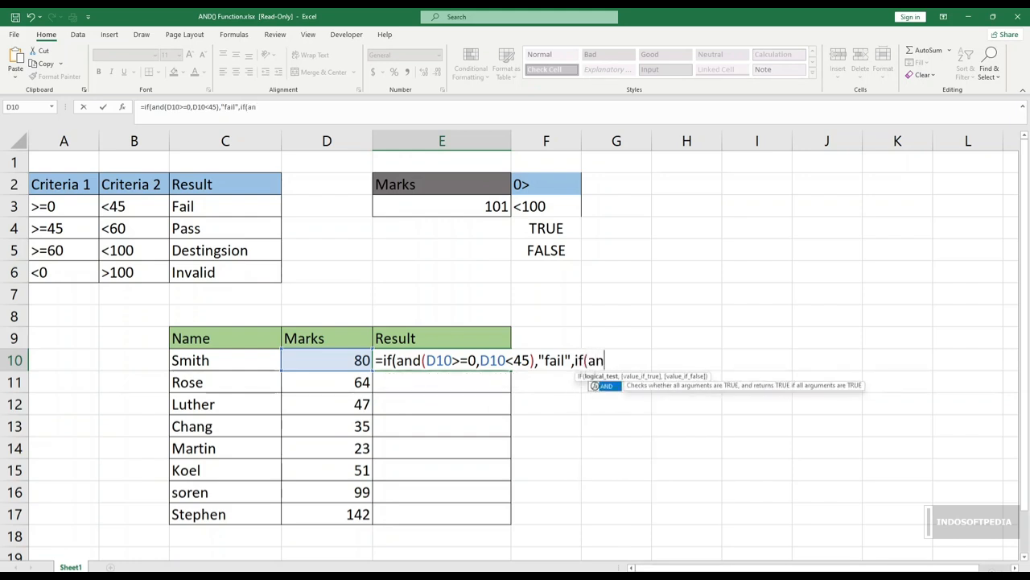
pyautogui.write('d(')
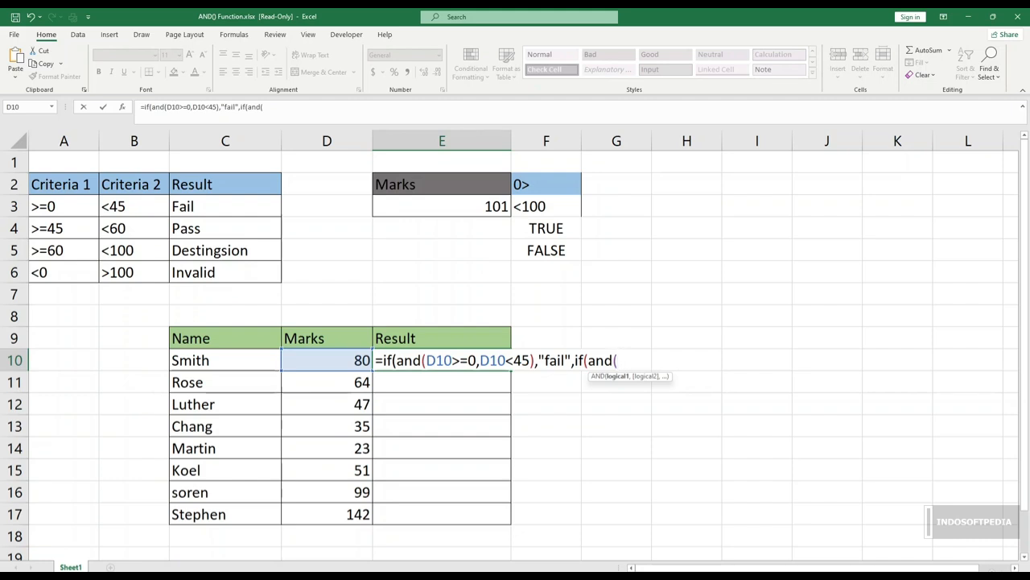
# Step: Extend the E10 formula to return "pass" for D10>=45,D10<60 and, in another nested IF with AND, "Destingsion" for D10>=60,D10<100
pyautogui.write('D10>=45,D10<60),"pass",if(and(D10>=60,D10<100),"Destingsion*')
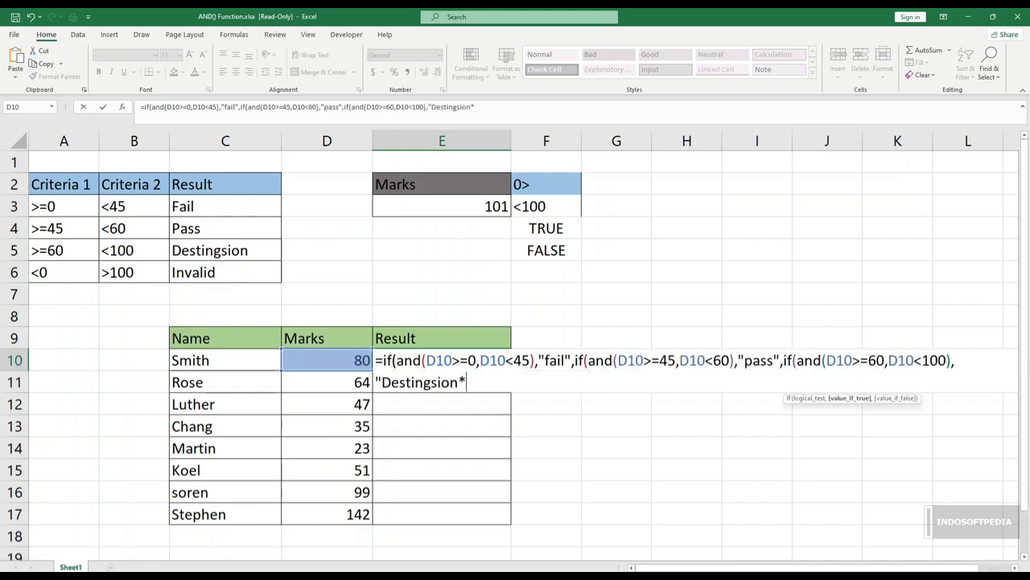
pyautogui.press('BackSpace')
pyautogui.write('"<')
pyautogui.press('BackSpace')
pyautogui.write(',')
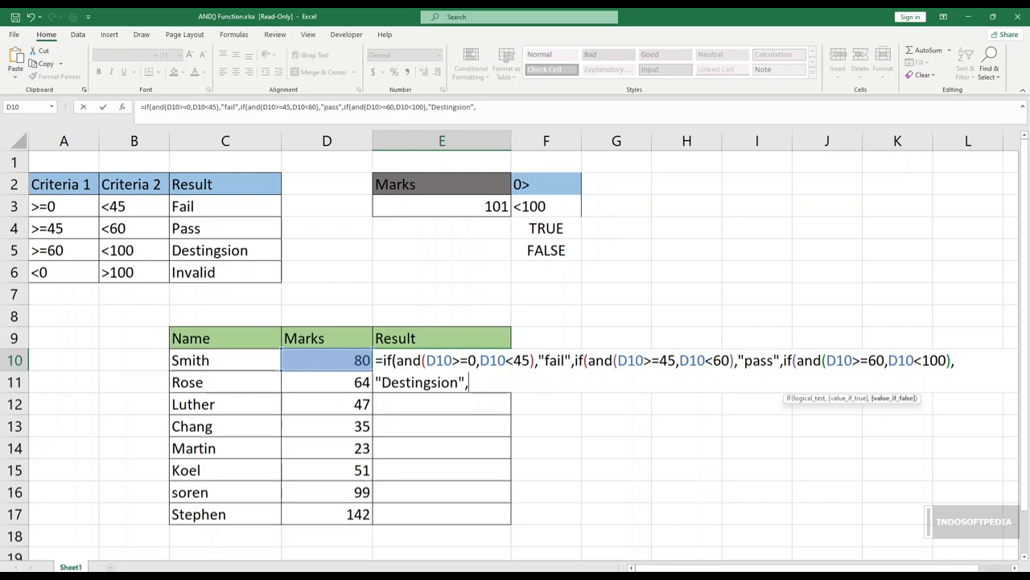
pyautogui.write('"Invaild")')
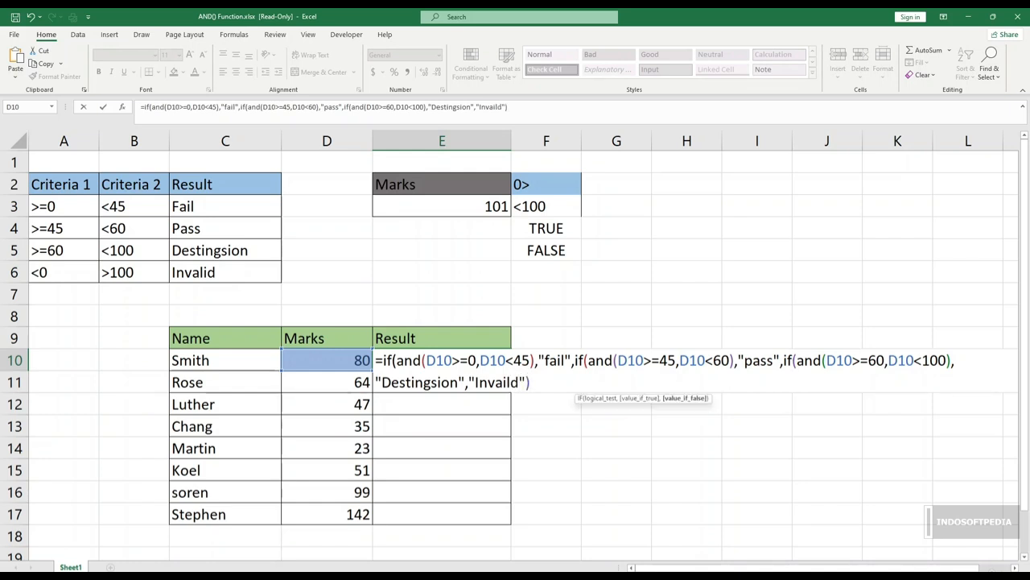
pyautogui.write('))')
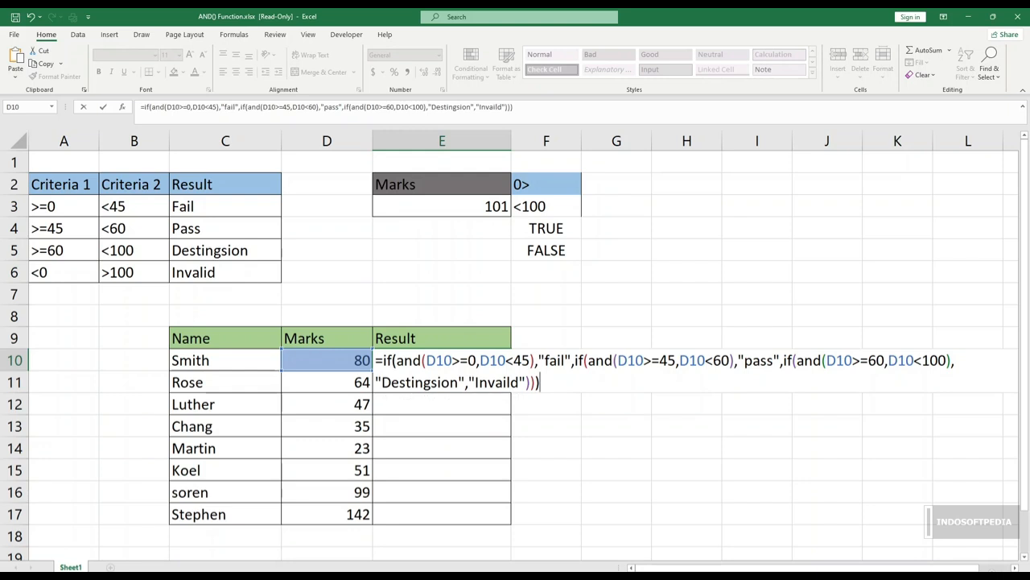
# Step: Add "Invaild" as the final value if false in E10, close all the nested IFs and enter the formula
pyautogui.press('Return')
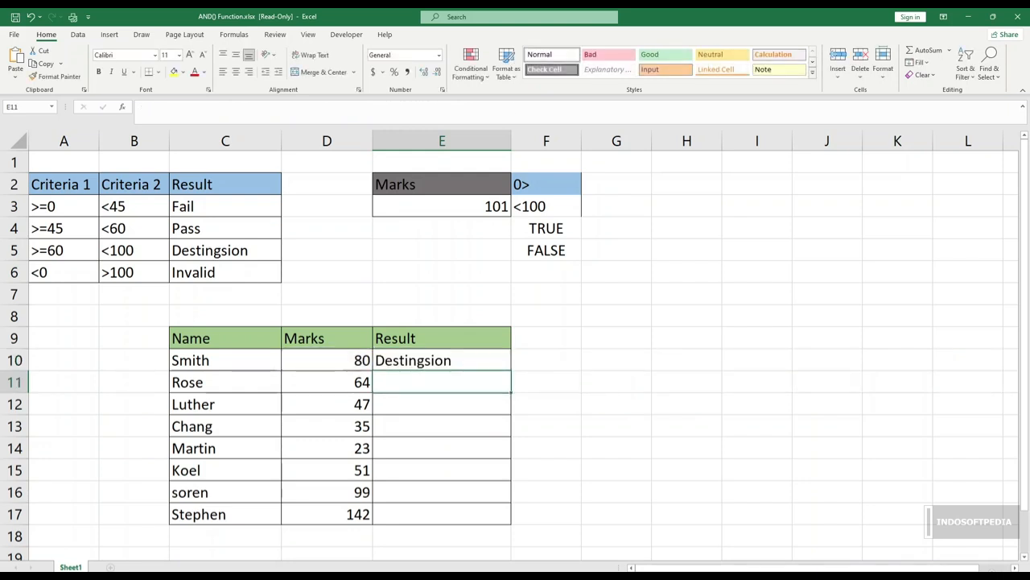
# Step: Fill the grading formula from E10 down through E17 for all students
pyautogui.click(442, 360)
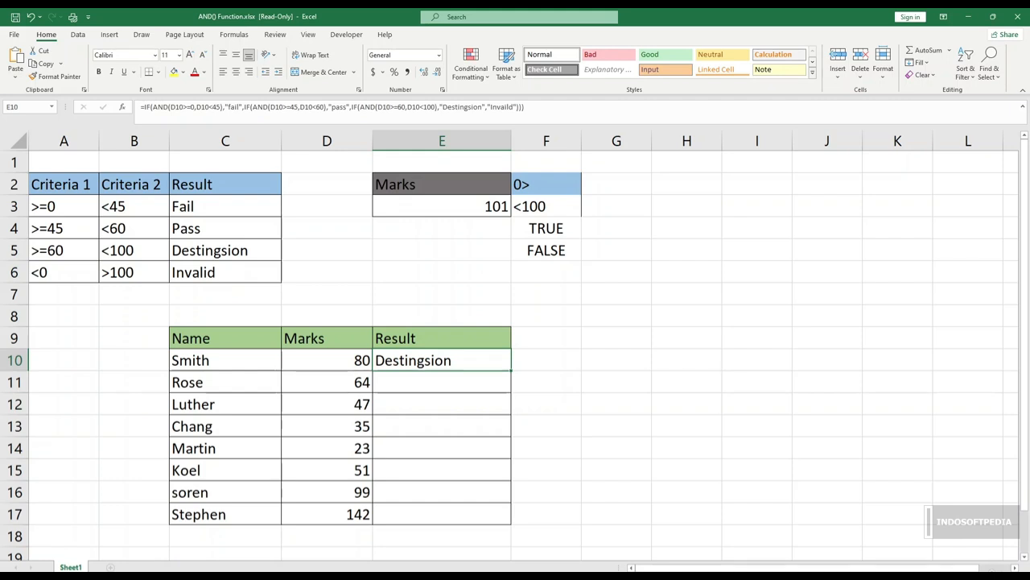
pyautogui.moveTo(511, 370); pyautogui.dragTo(512, 525)
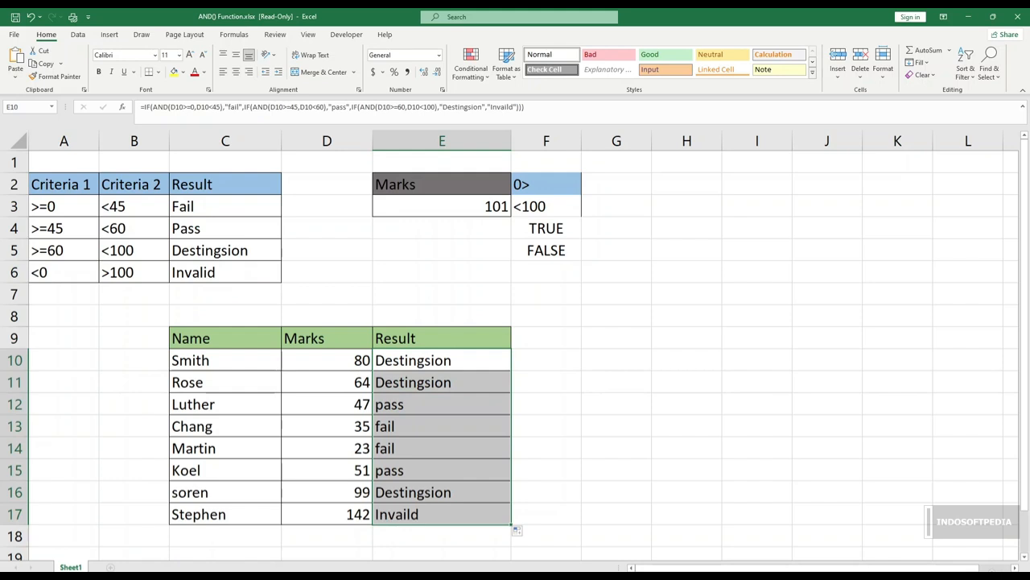
pyautogui.click(442, 382)
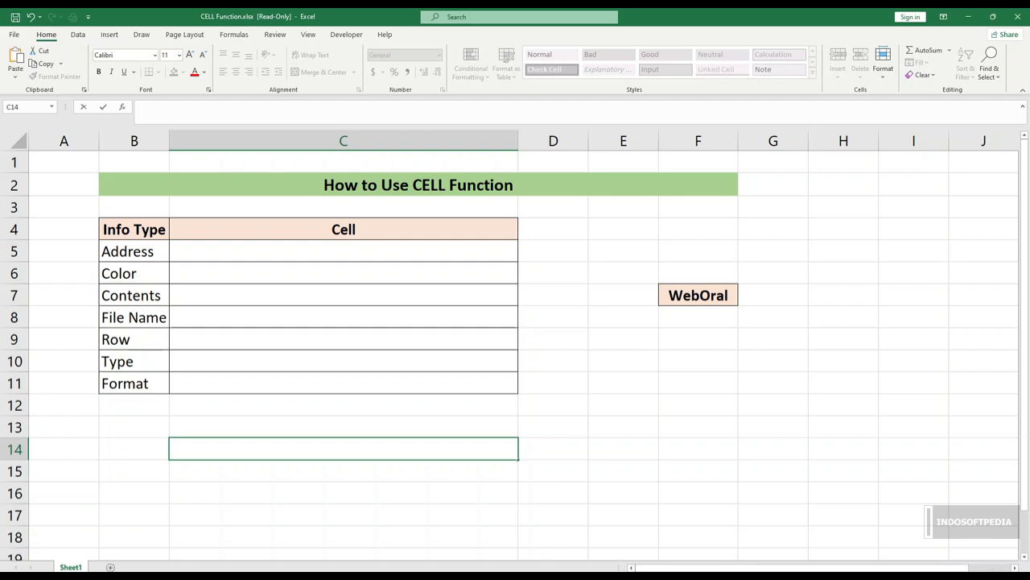
pyautogui.click(553, 229)
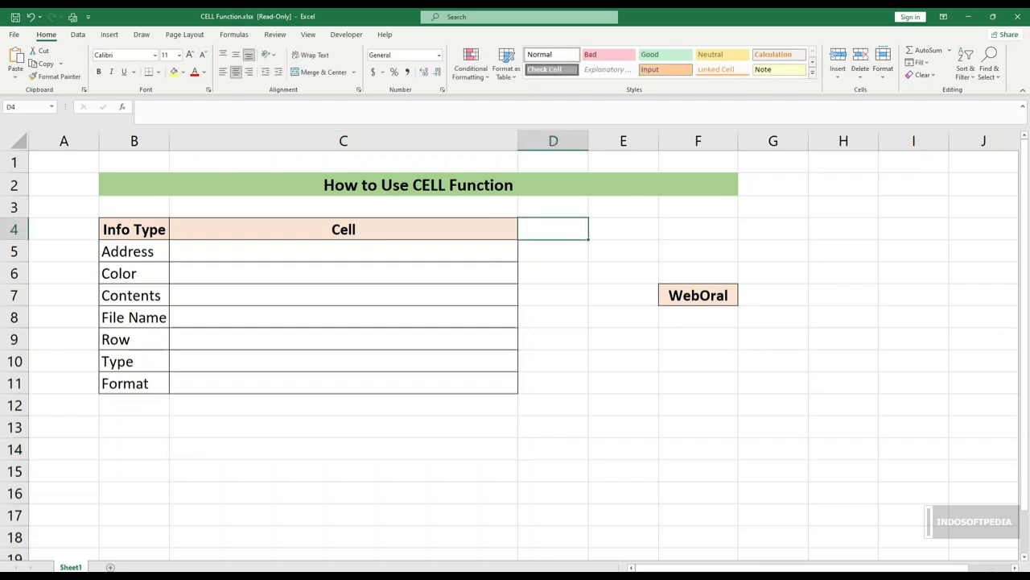
pyautogui.write('=c')
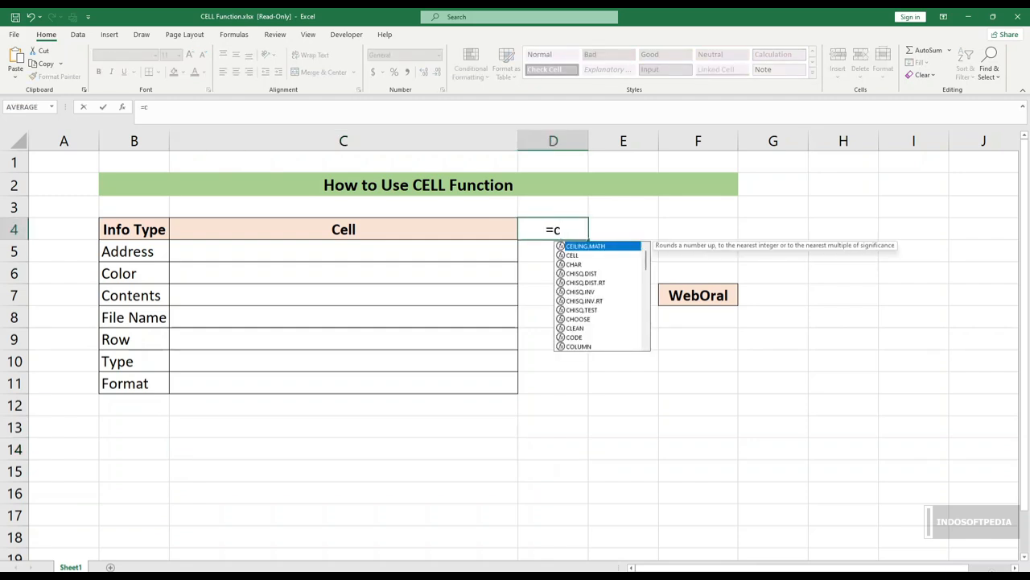
pyautogui.write('el')
pyautogui.press('Tab')
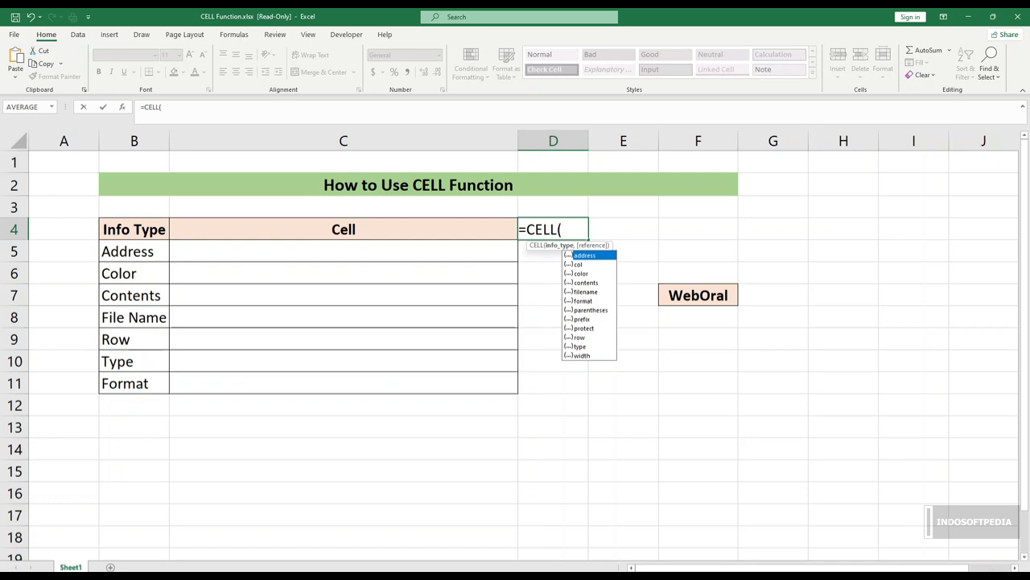
pyautogui.press('BackSpace')
pyautogui.press('BackSpace')
pyautogui.press('BackSpace')
pyautogui.press('BackSpace')
pyautogui.press('BackSpace')
pyautogui.press('BackSpace')
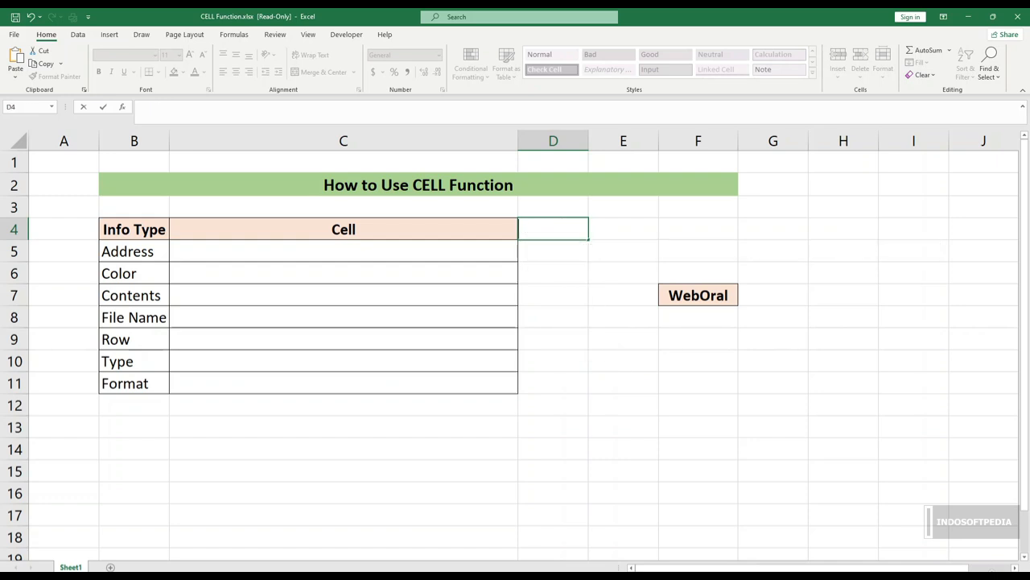
pyautogui.click(553, 273)
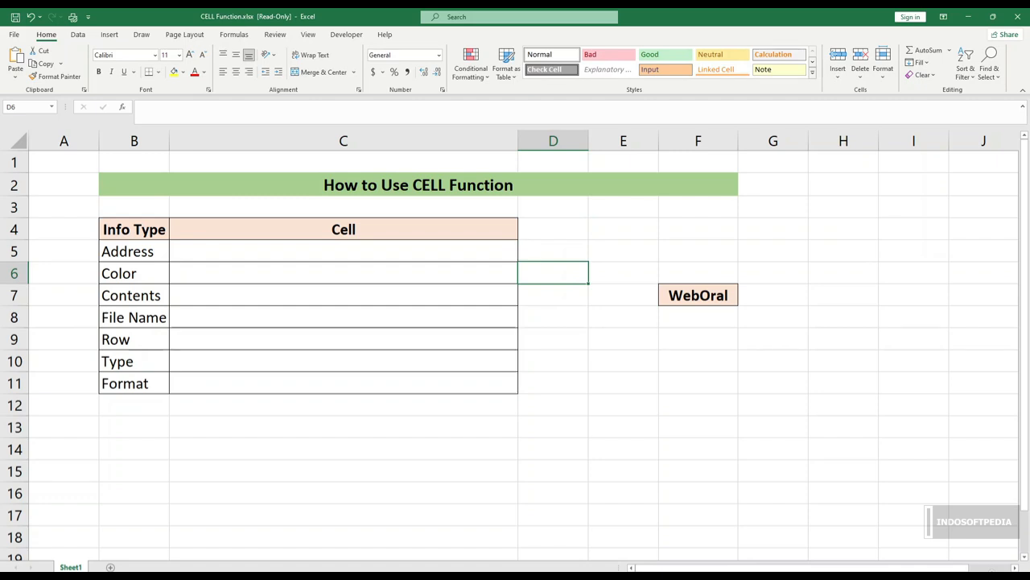
# Step: Enter the formula =CELL(B5) in C5, using the Address label as the info type
pyautogui.click(344, 251)
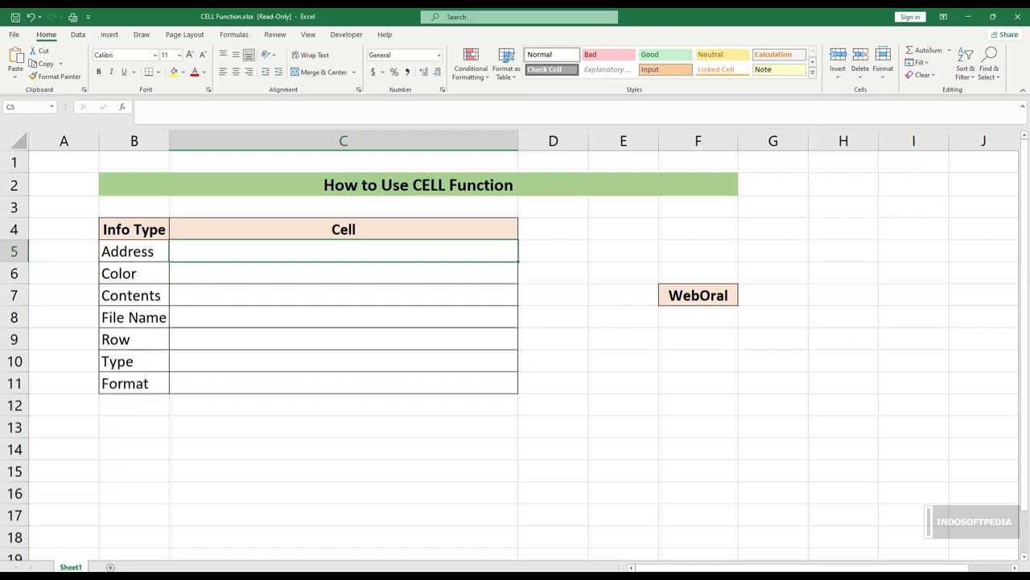
pyautogui.click(135, 230)
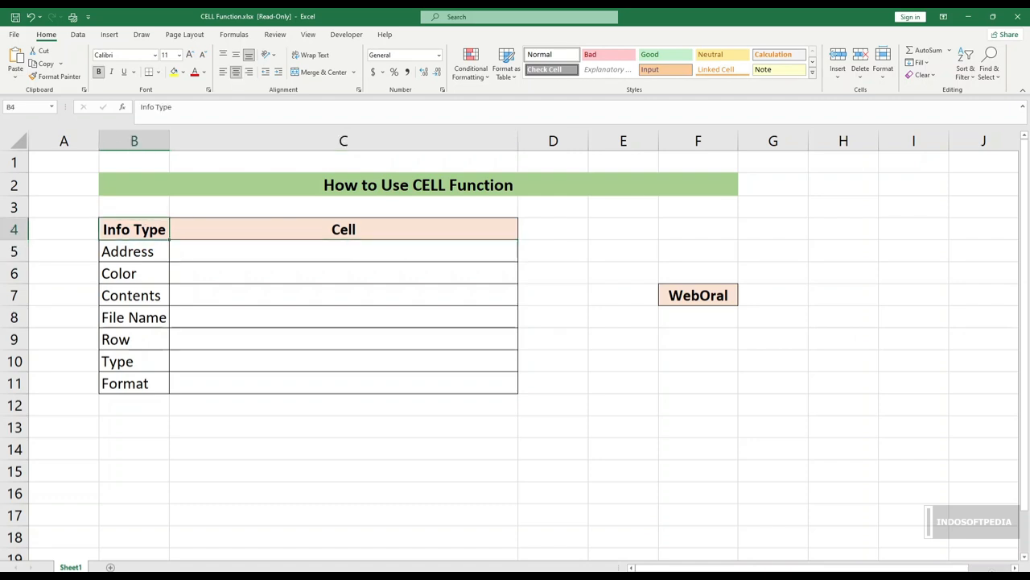
pyautogui.click(344, 251)
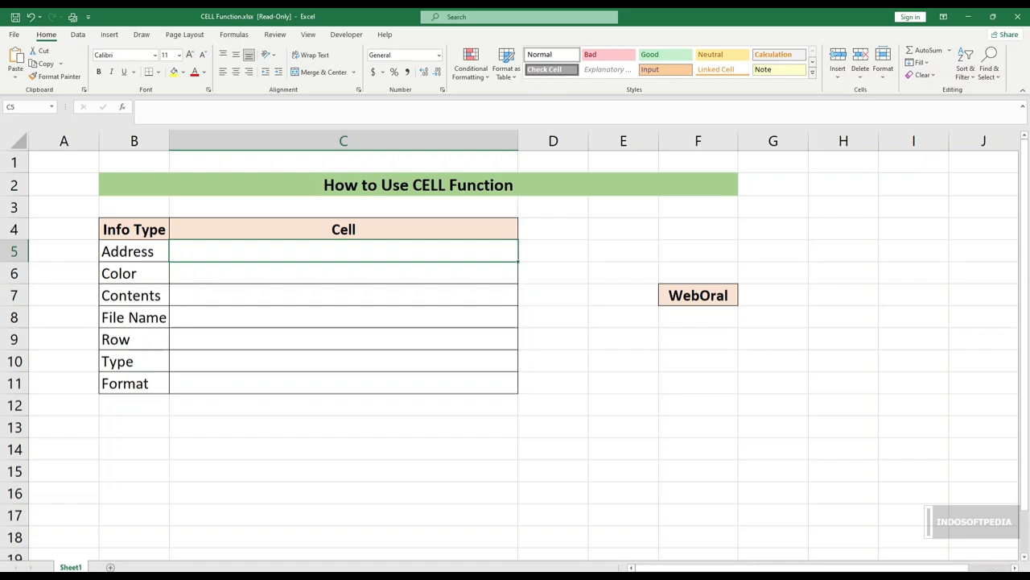
pyautogui.write('=')
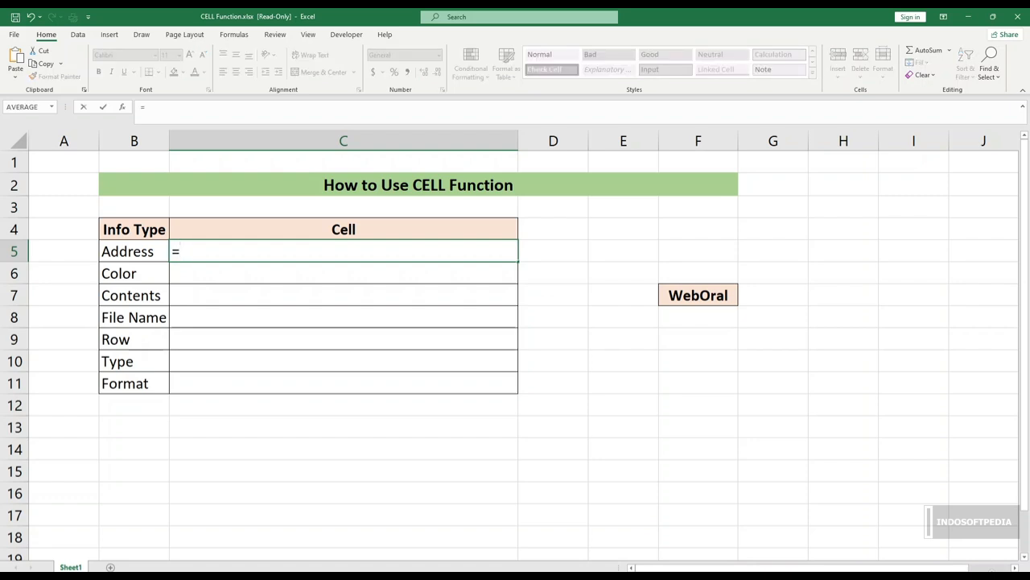
pyautogui.write('cel')
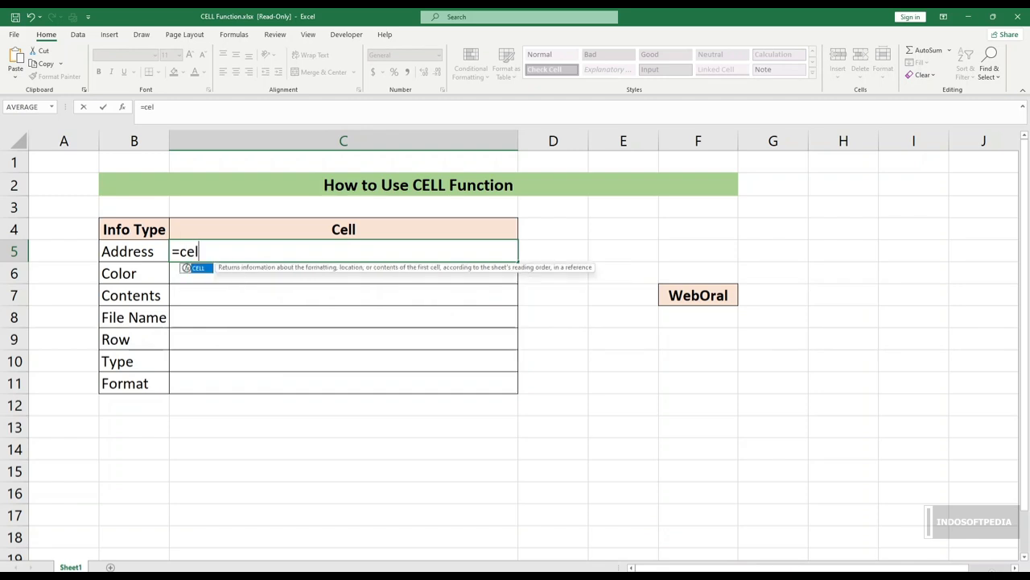
pyautogui.press('Tab')
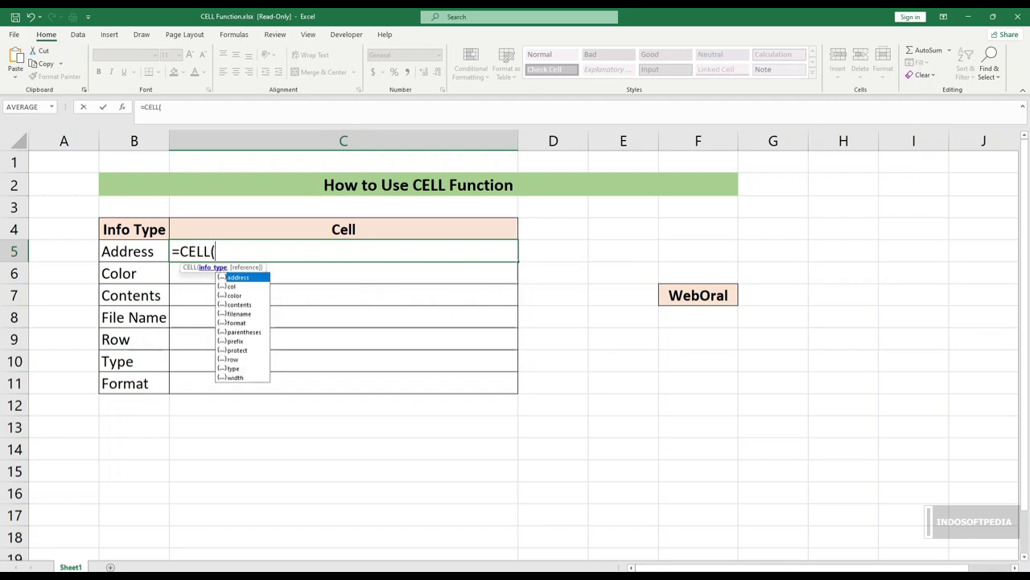
pyautogui.click(135, 251)
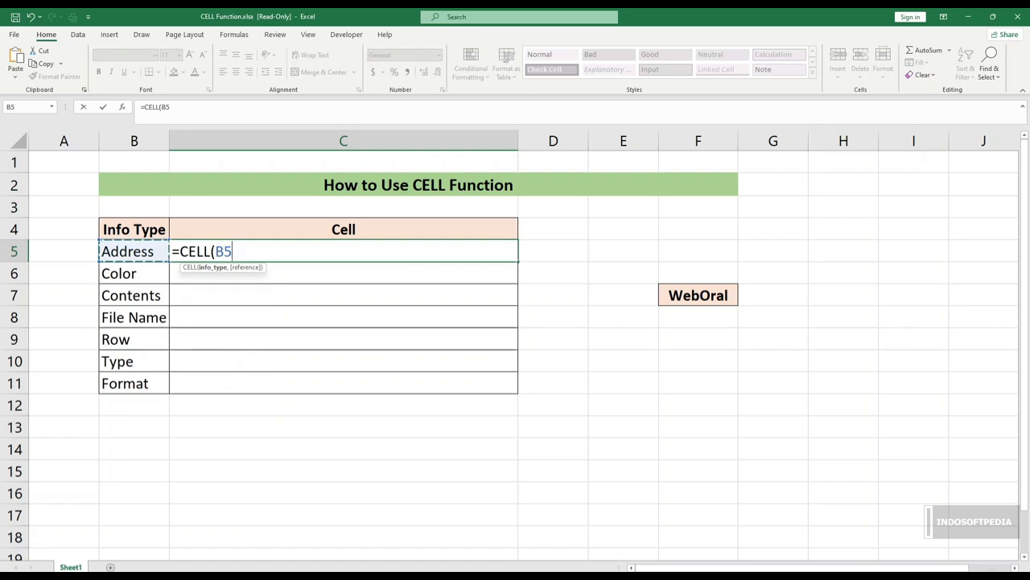
pyautogui.write(')')
pyautogui.hotkey('ctrl', 'Return')
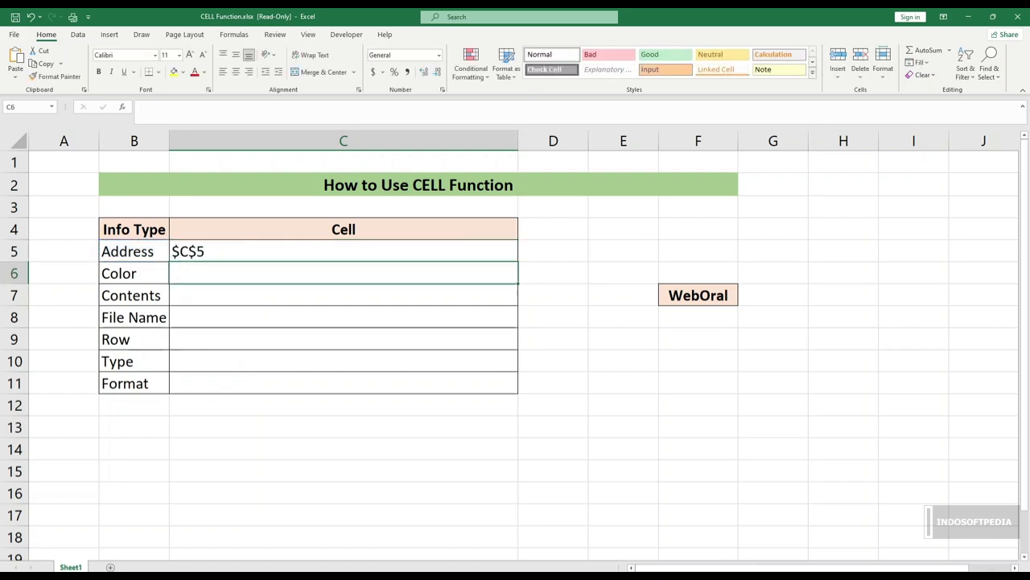
# Step: Fill the CELL formula from C5 down through C11 and check the result for the Color row
pyautogui.click(343, 251)
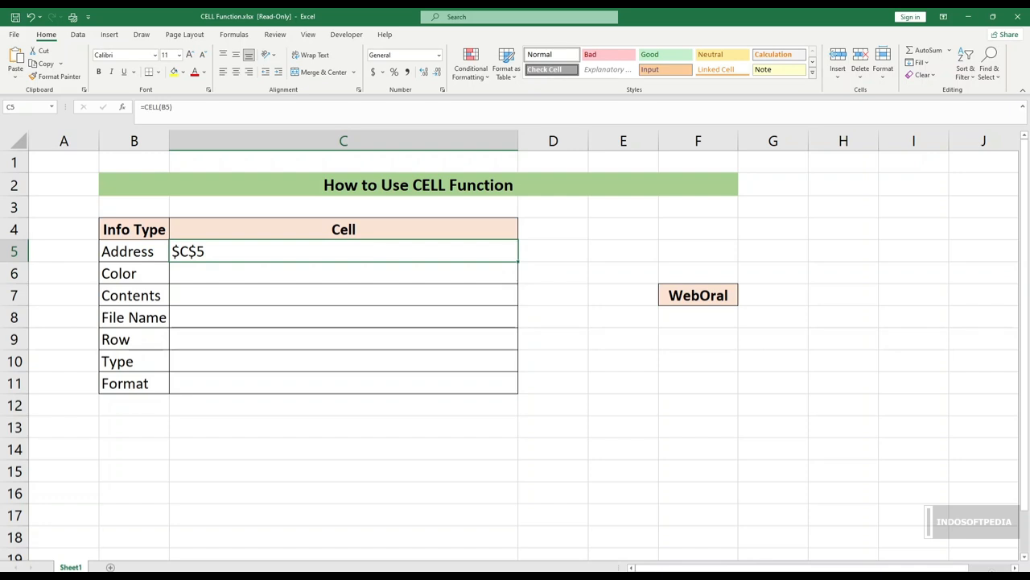
pyautogui.moveTo(517, 261); pyautogui.dragTo(515, 383)
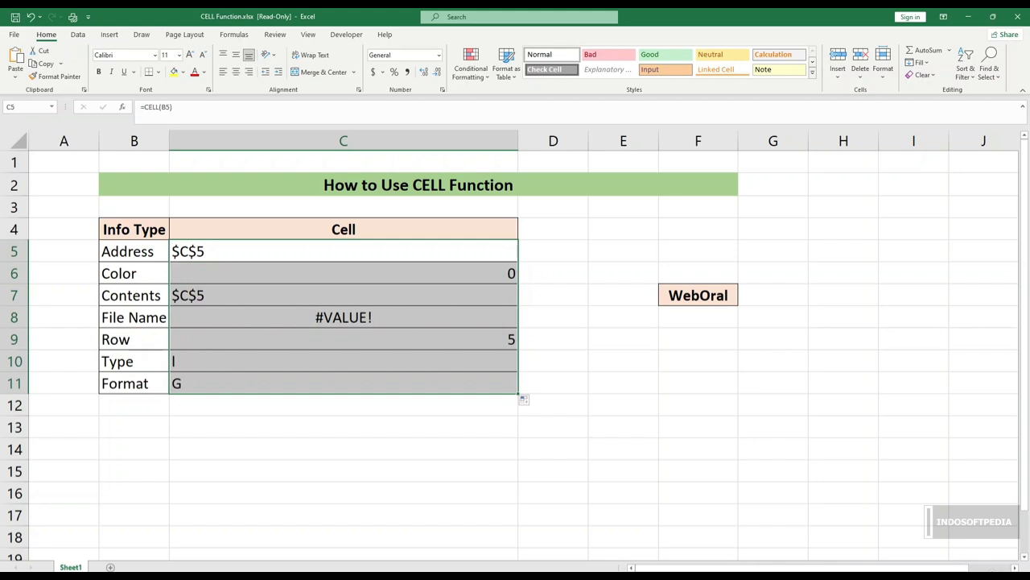
pyautogui.click(344, 317)
pyautogui.click(344, 273)
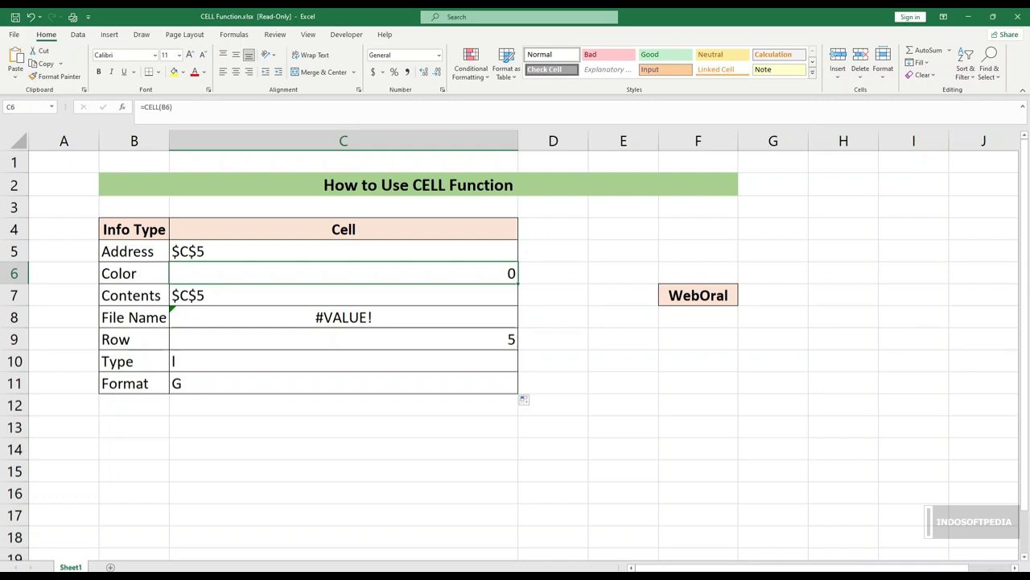
pyautogui.click(134, 274)
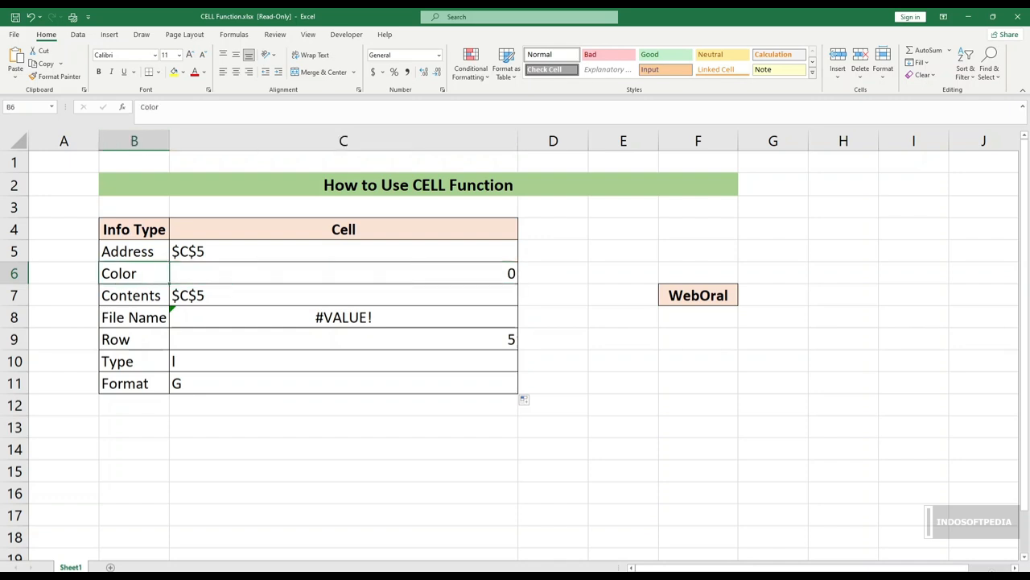
pyautogui.click(344, 274)
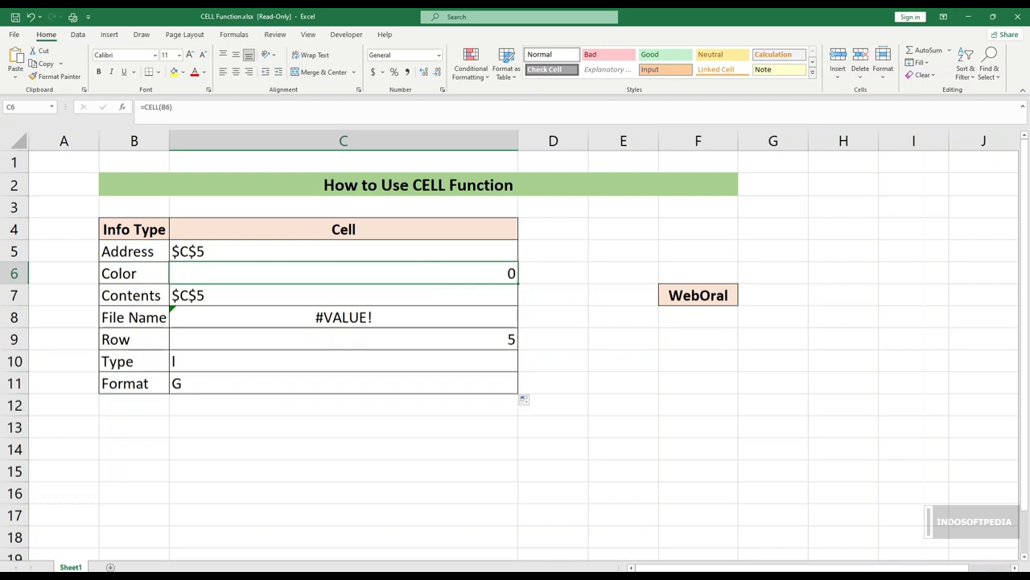
# Step: Try changing the argument of the Contents row's CELL formula in C7 to F7, and undo the change
pyautogui.click(344, 295)
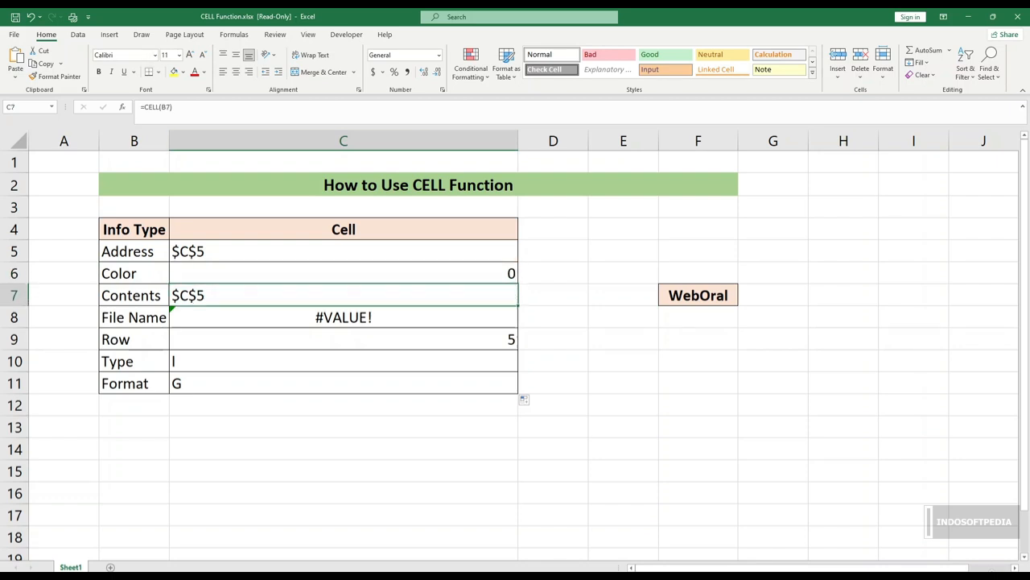
pyautogui.press('F2')
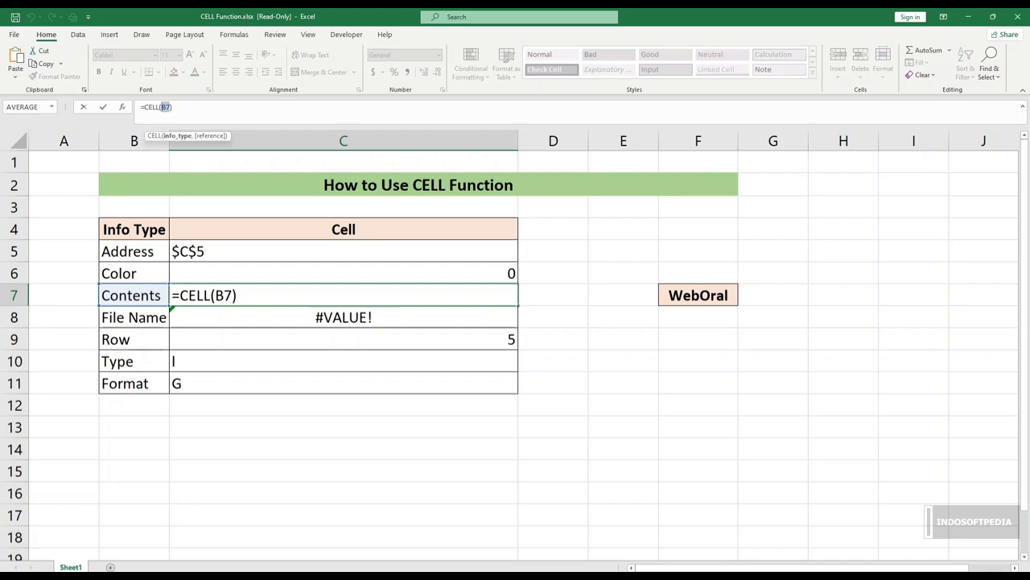
pyautogui.press('BackSpace')
pyautogui.click(697, 294)
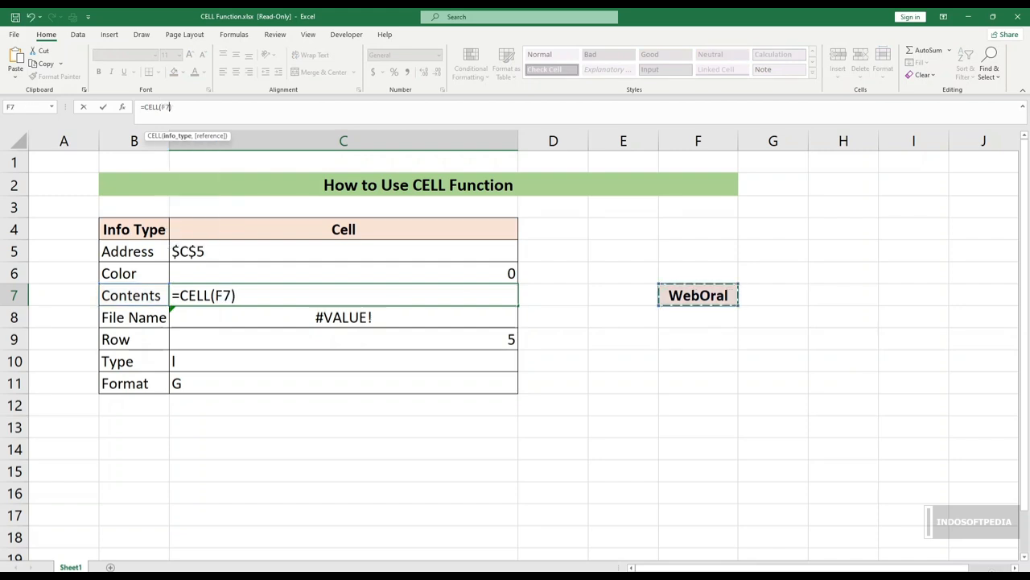
pyautogui.press('Return')
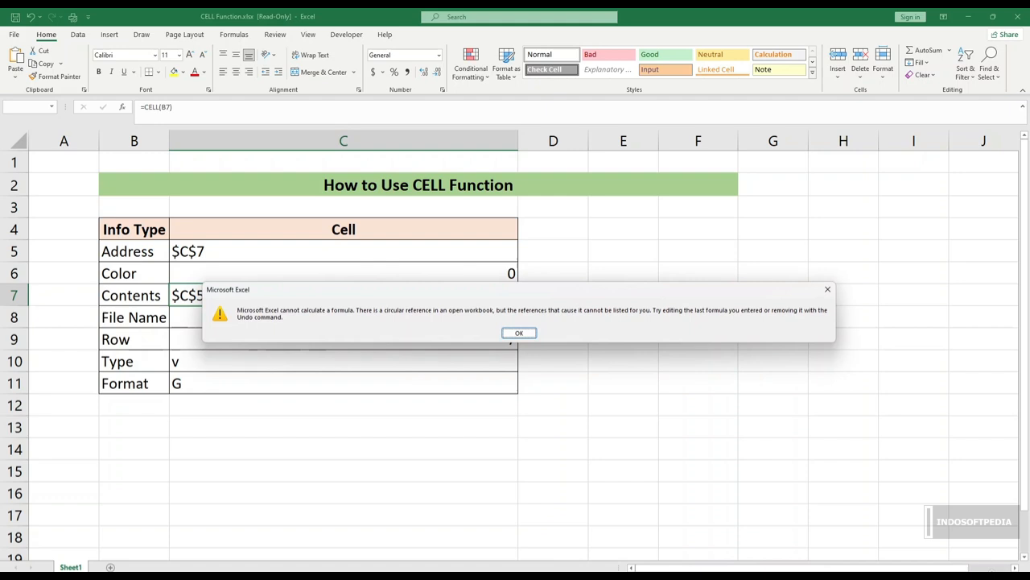
pyautogui.press('Return')
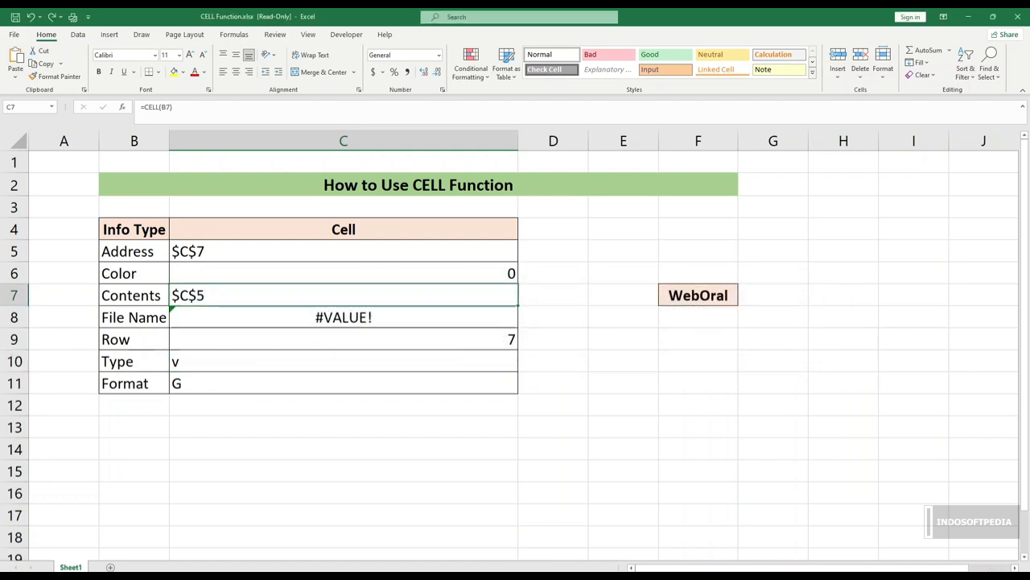
# Step: Add F7 as the reference argument of the Contents row's formula in C7, making it =CELL(B7,F7)
pyautogui.press('F2')
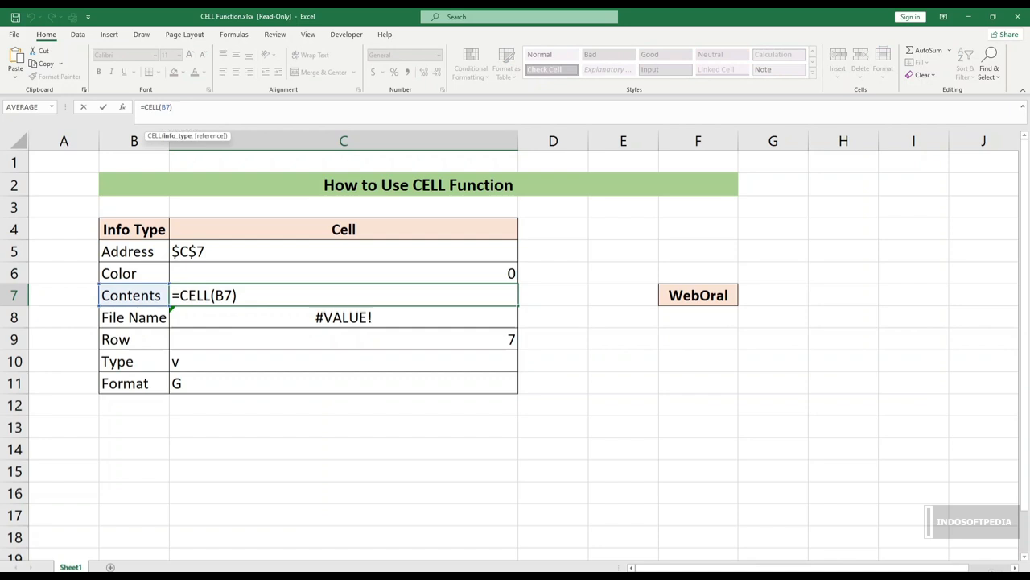
pyautogui.write(',')
pyautogui.click(698, 296)
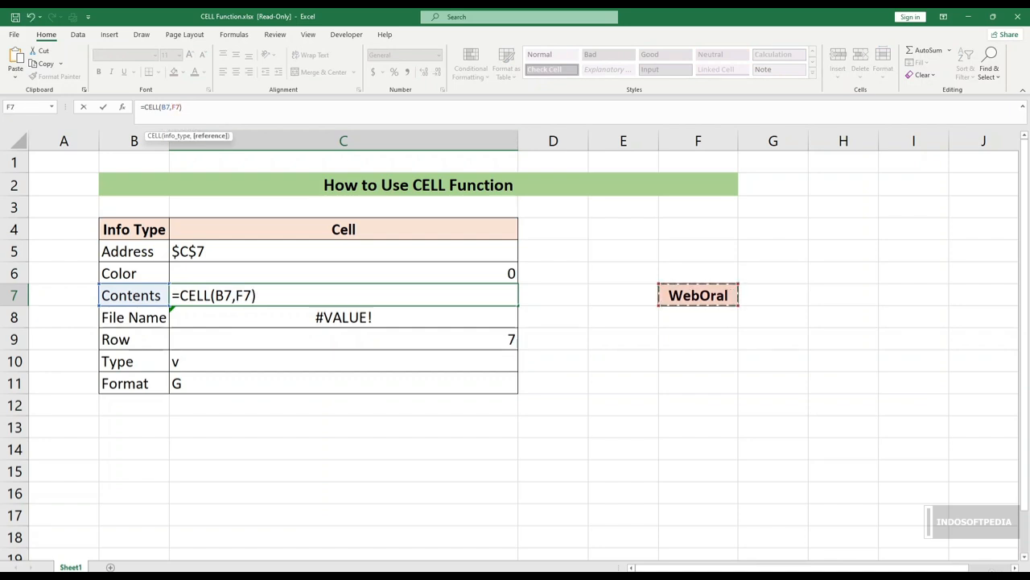
pyautogui.press('Return')
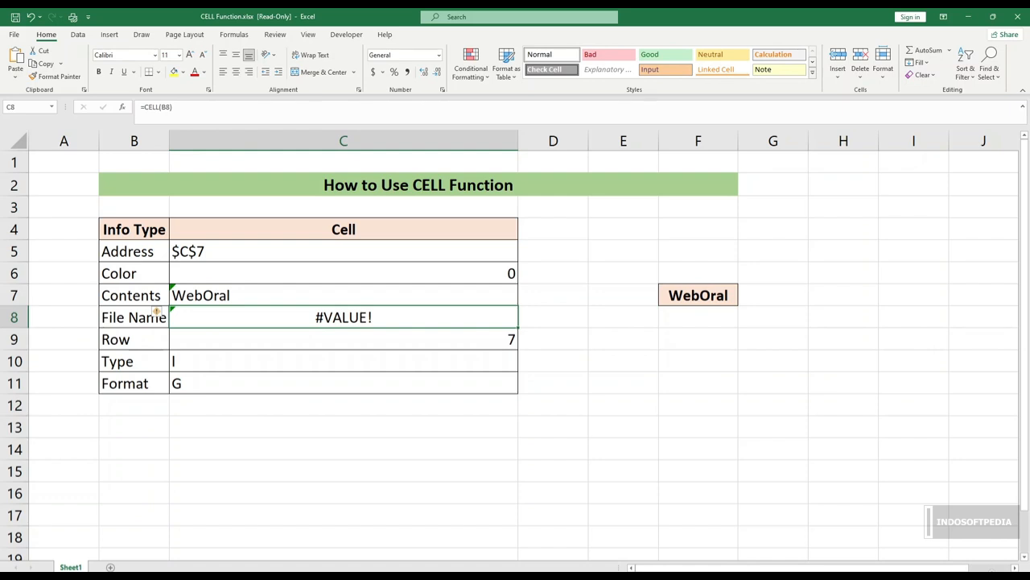
pyautogui.press('Up')
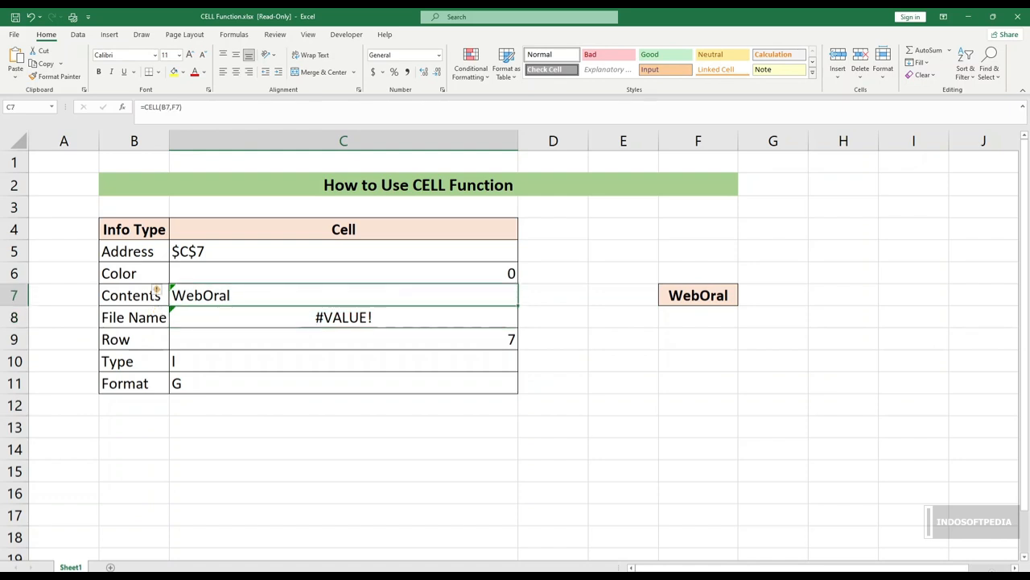
pyautogui.press('Right')
pyautogui.press('Right')
pyautogui.press('Right')
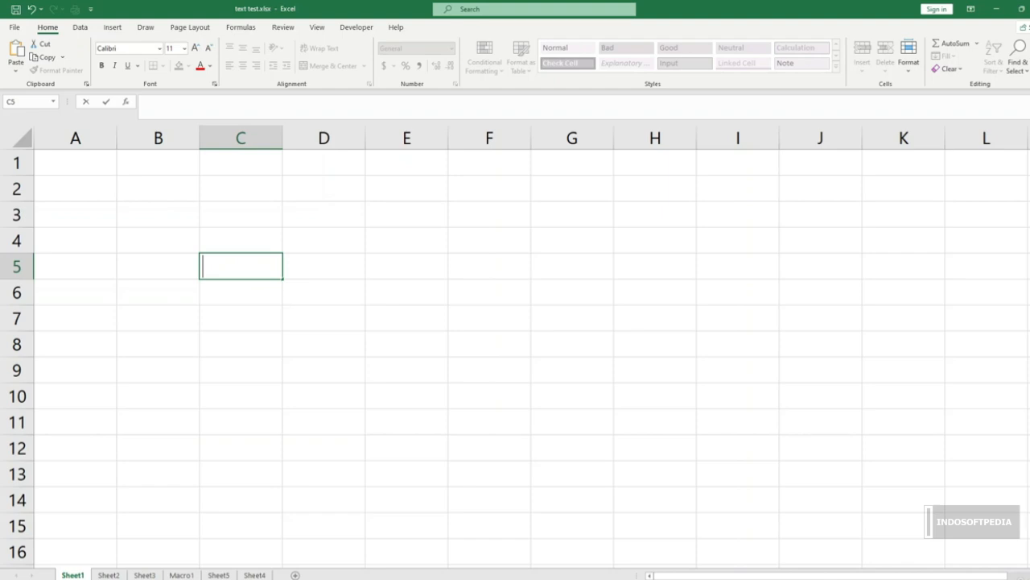
# Step: Enter the formula =ROW(G5) in C4 of Sheet1 and inspect its reference argument
pyautogui.press('Up')
pyautogui.write('=')
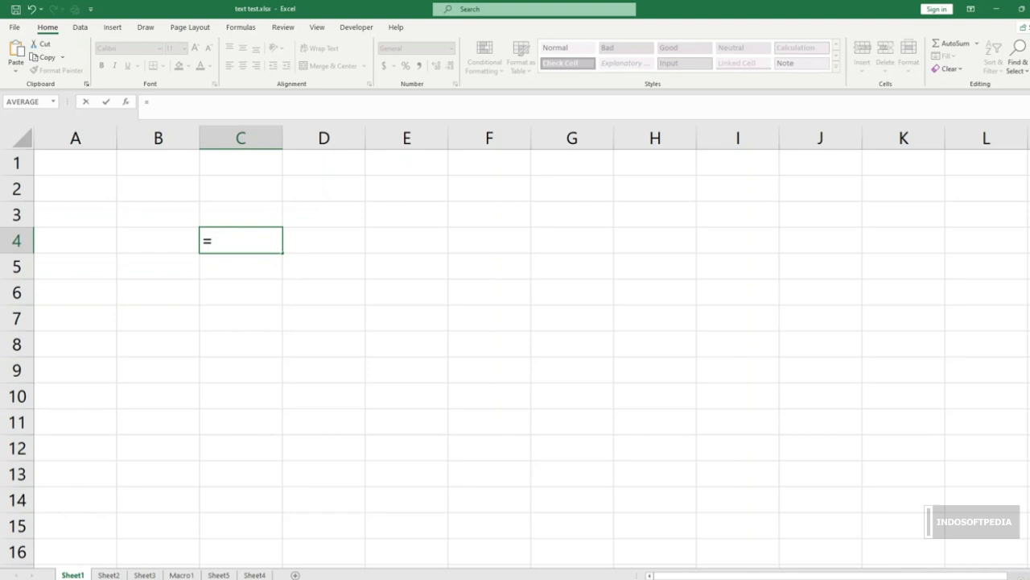
pyautogui.write('row')
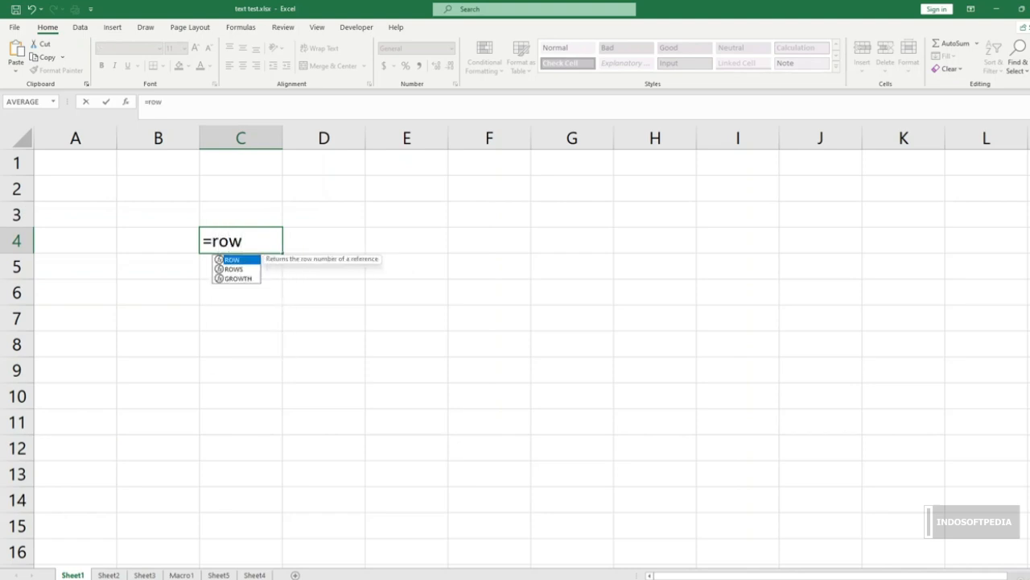
pyautogui.press('Tab')
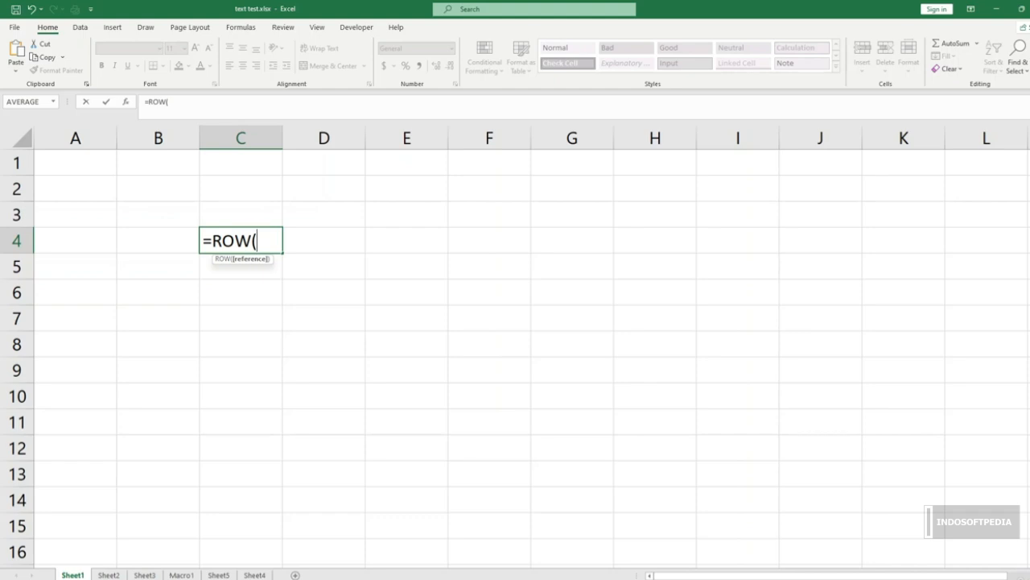
pyautogui.click(572, 266)
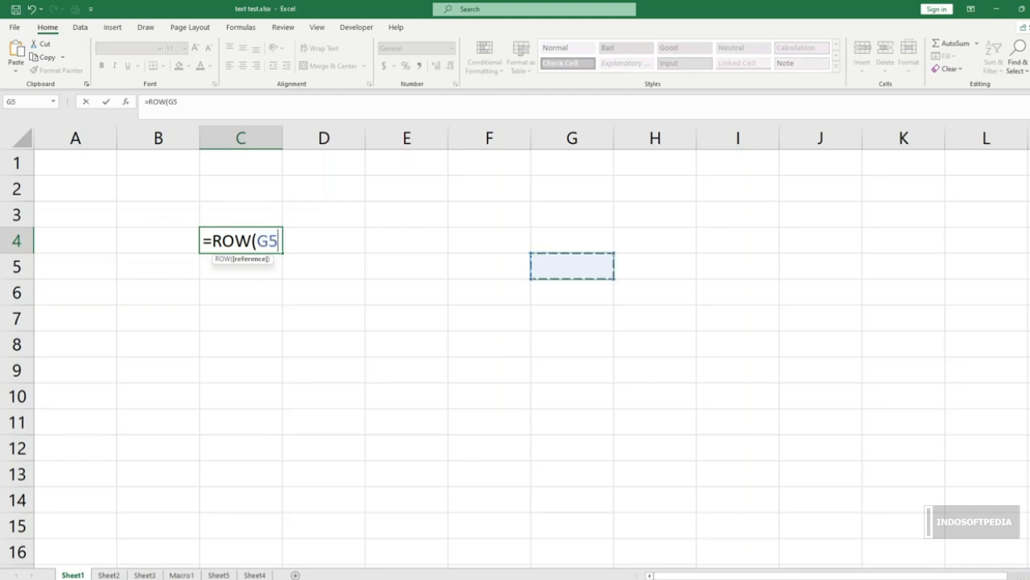
pyautogui.write(')')
pyautogui.press('Return')
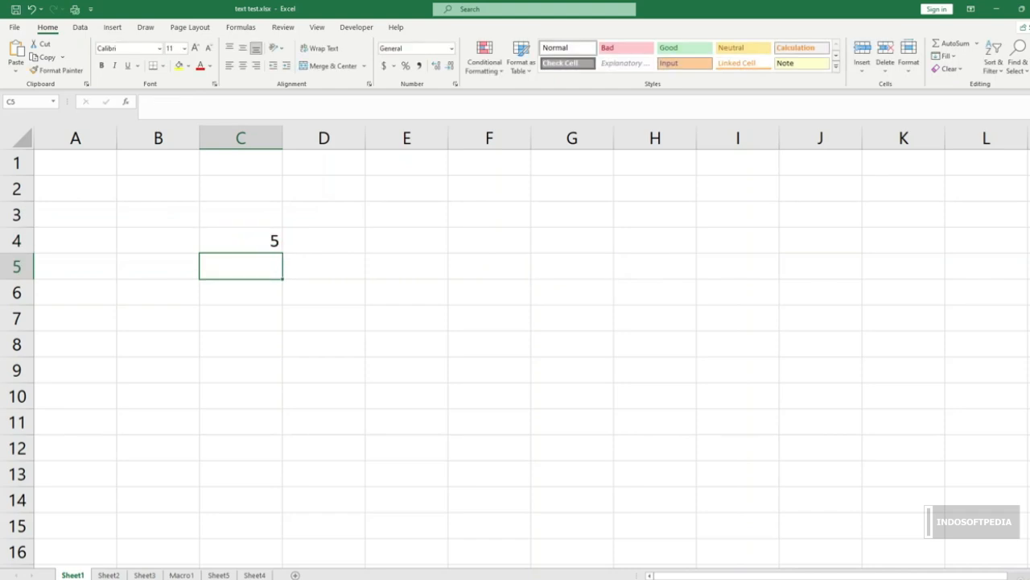
pyautogui.click(241, 241)
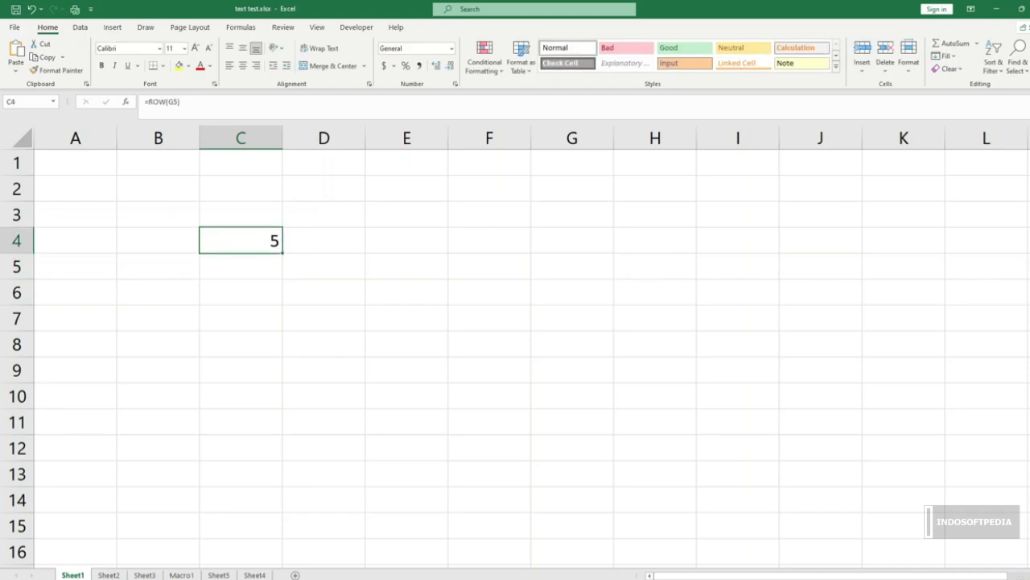
pyautogui.click(169, 102)
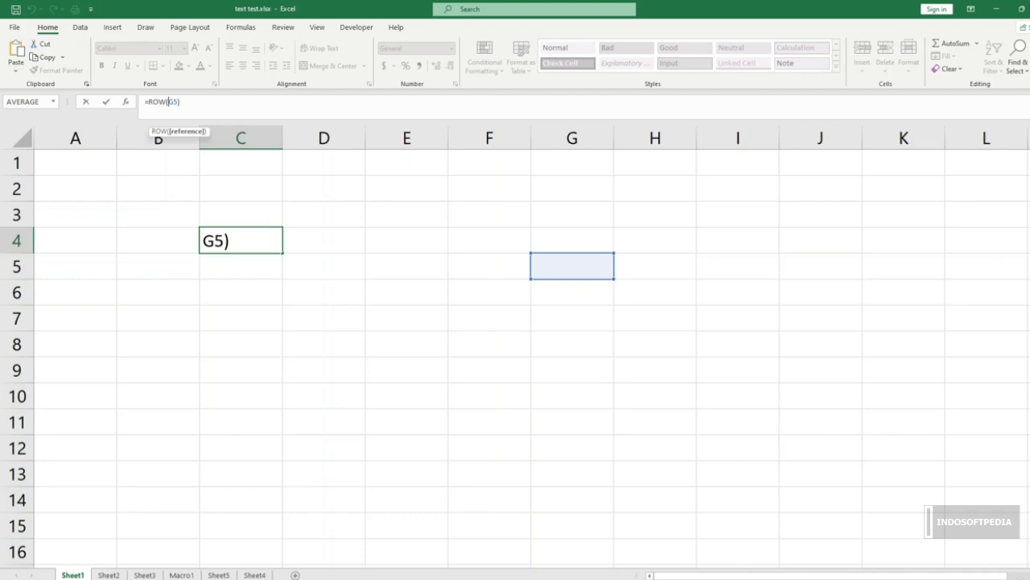
pyautogui.press('Return')
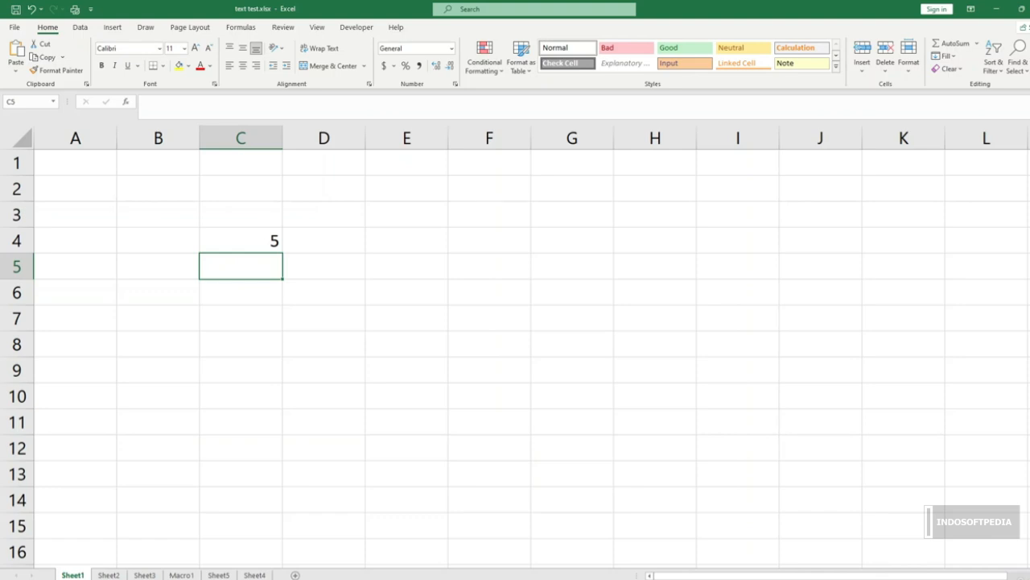
# Step: Enter the formula =ROW(G6:L6) in E5 and check the formula and its referenced row
pyautogui.click(406, 292)
pyautogui.click(407, 266)
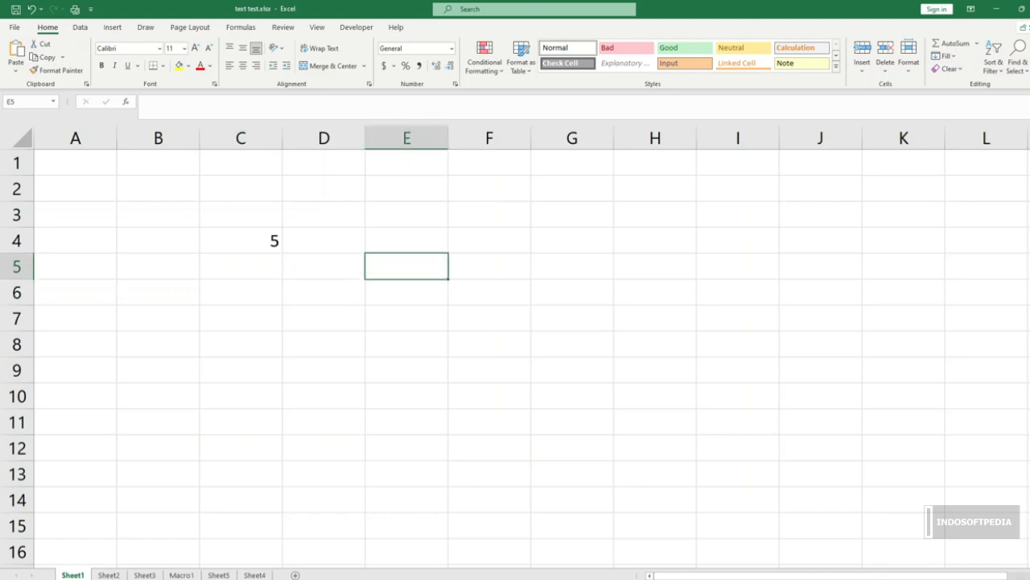
pyautogui.write('=row')
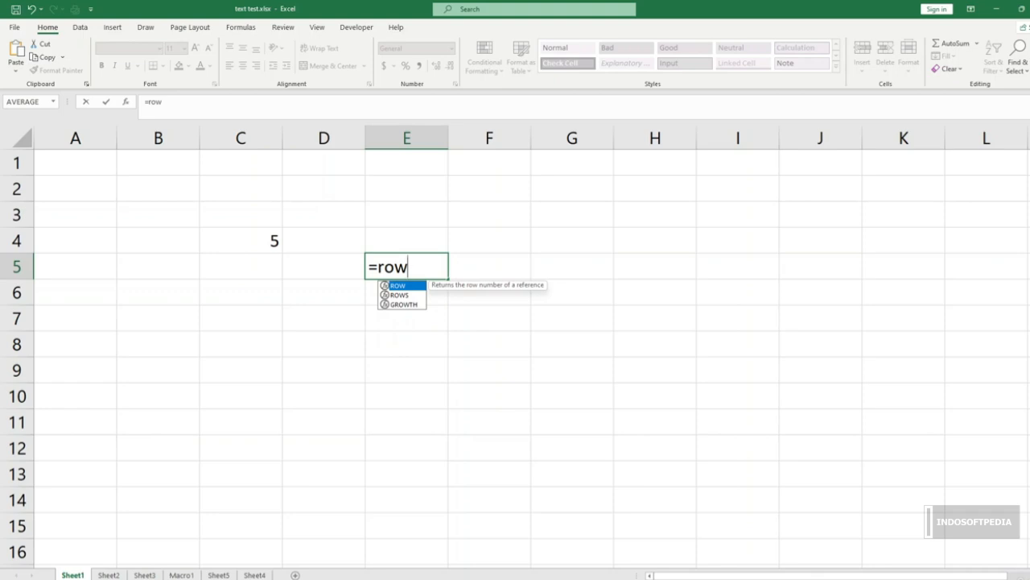
pyautogui.write('9')
pyautogui.press('BackSpace')
pyautogui.write('(')
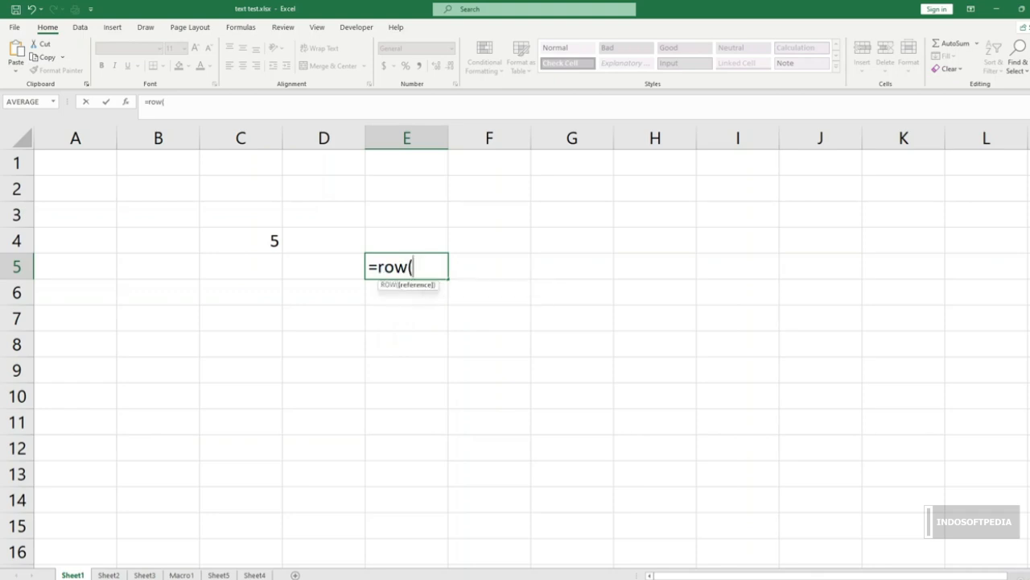
pyautogui.moveTo(571, 292); pyautogui.dragTo(986, 293)
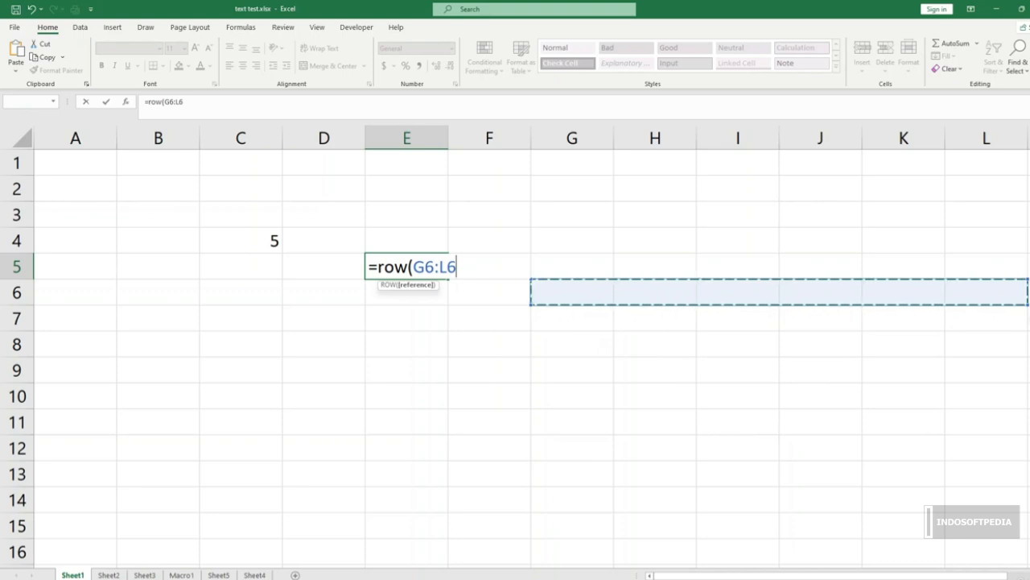
pyautogui.write(')')
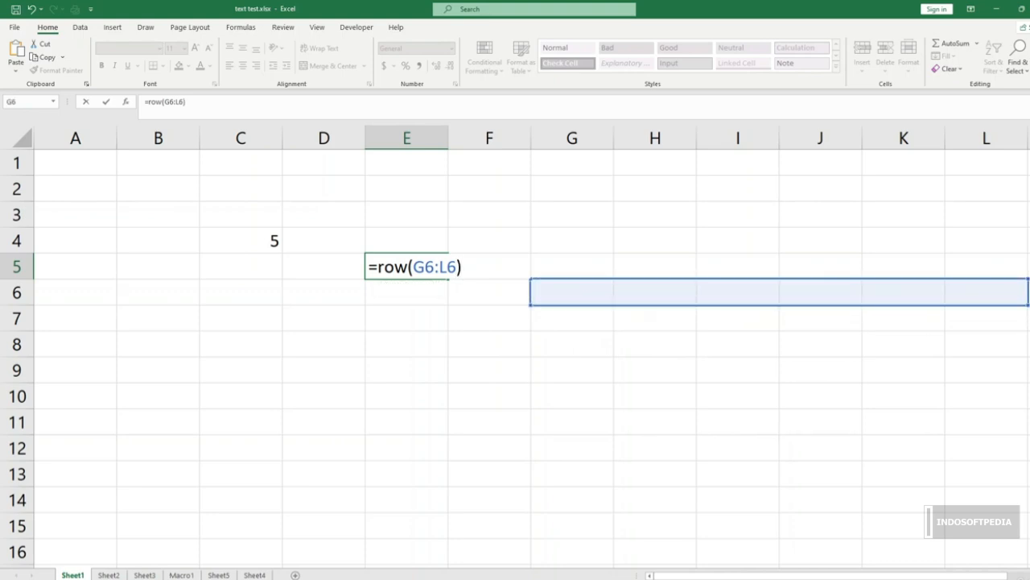
pyautogui.press('Return')
pyautogui.click(406, 267)
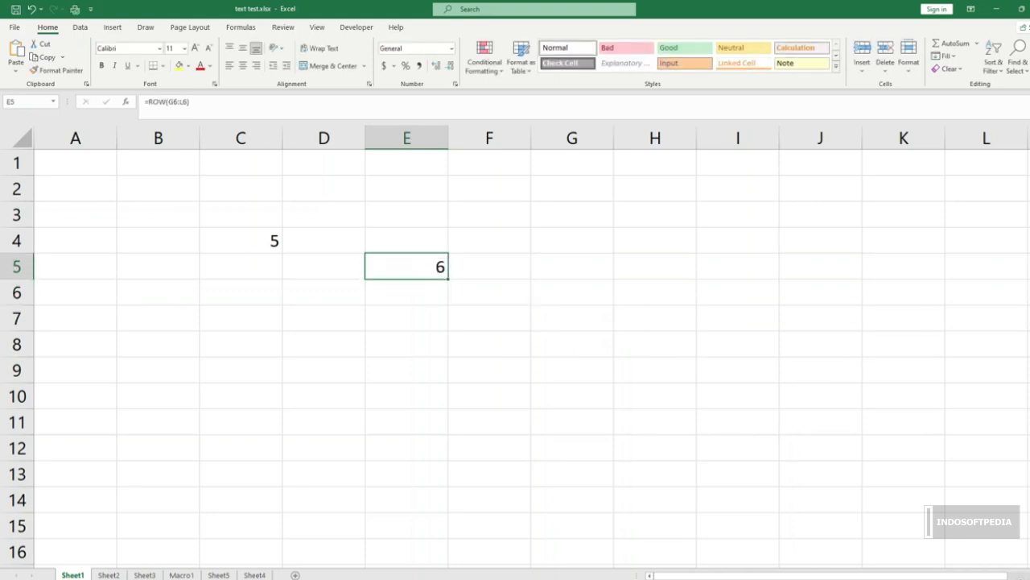
pyautogui.click(573, 292)
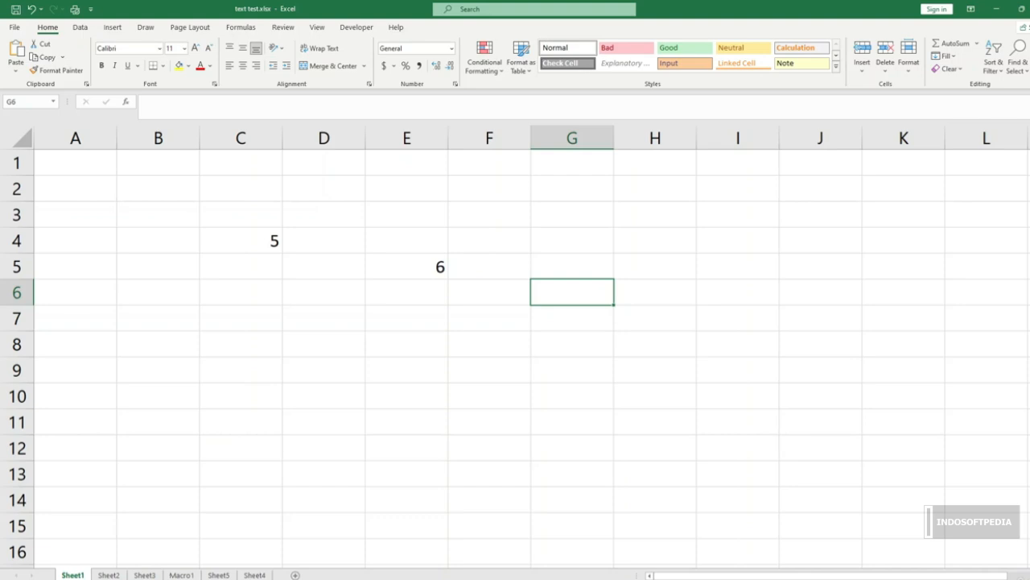
pyautogui.click(572, 396)
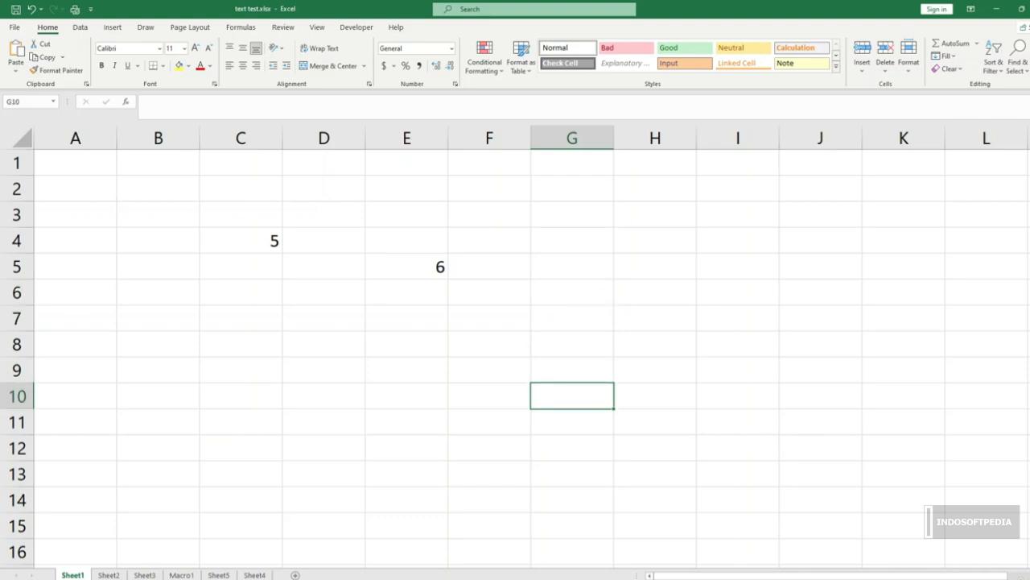